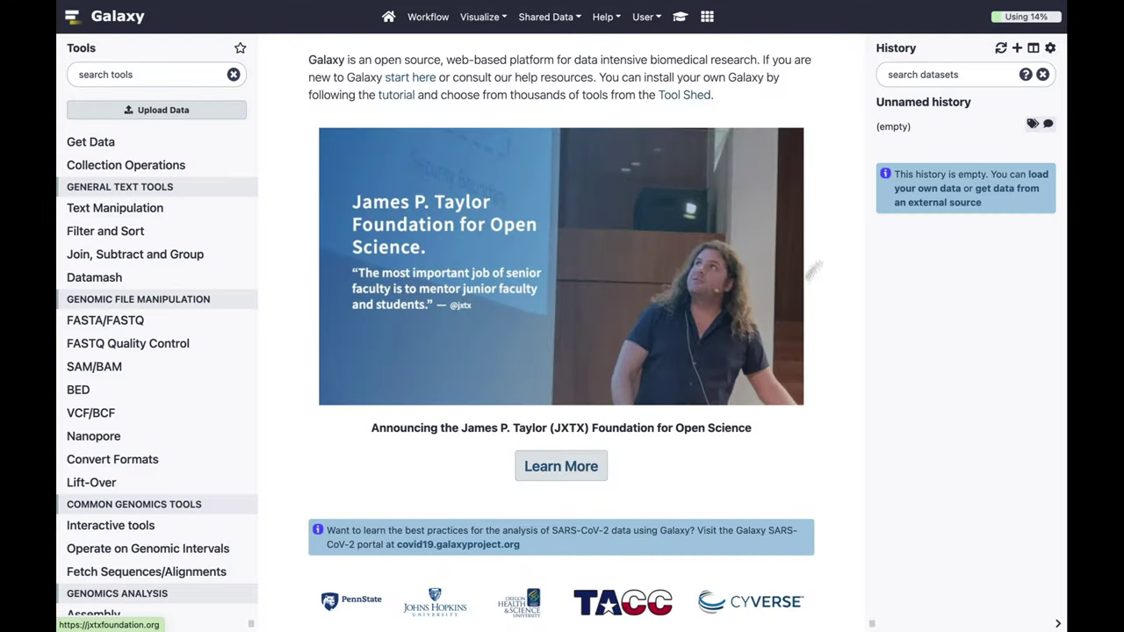
Rename the unnamed history to 'Galaxy 101' and bring up the Upload Data window.
left_click(923, 102)
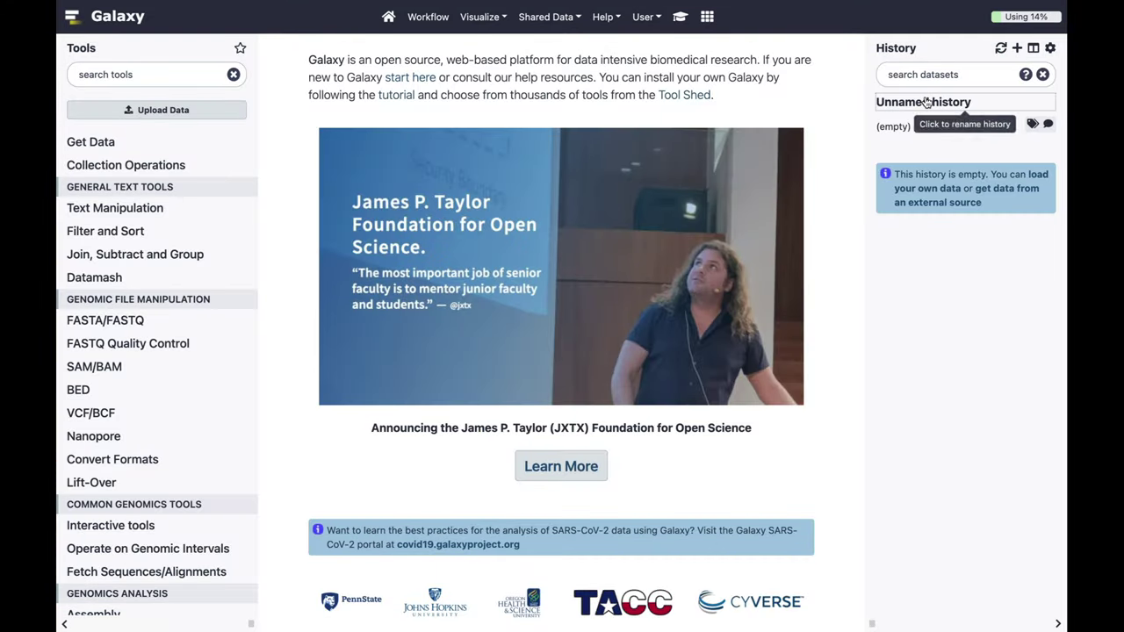
type("Galaxy ")
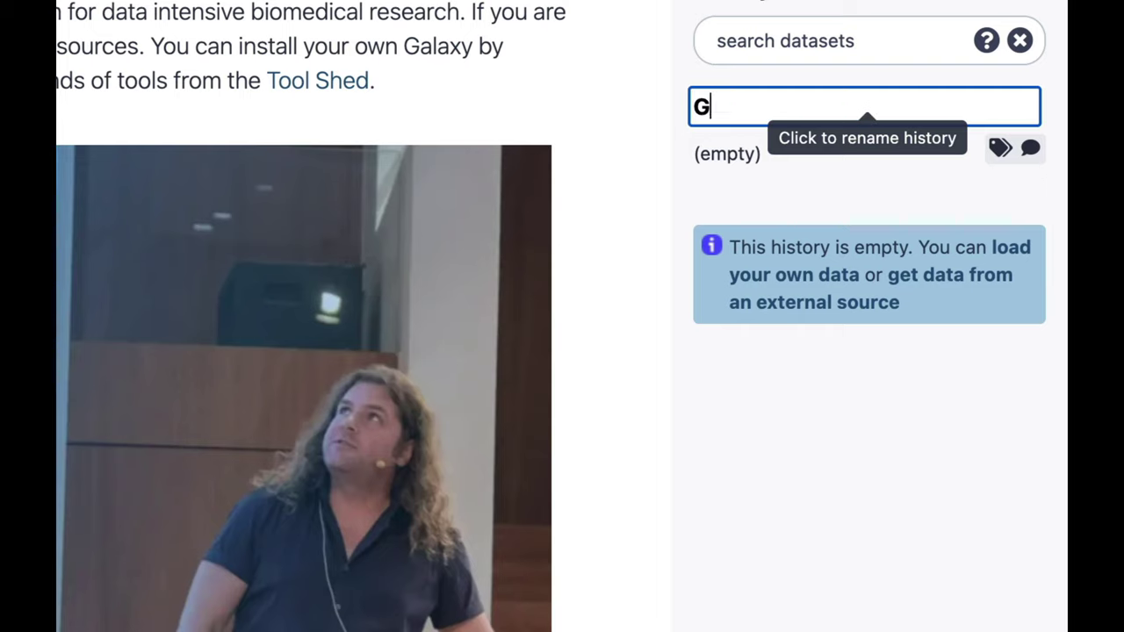
type("101")
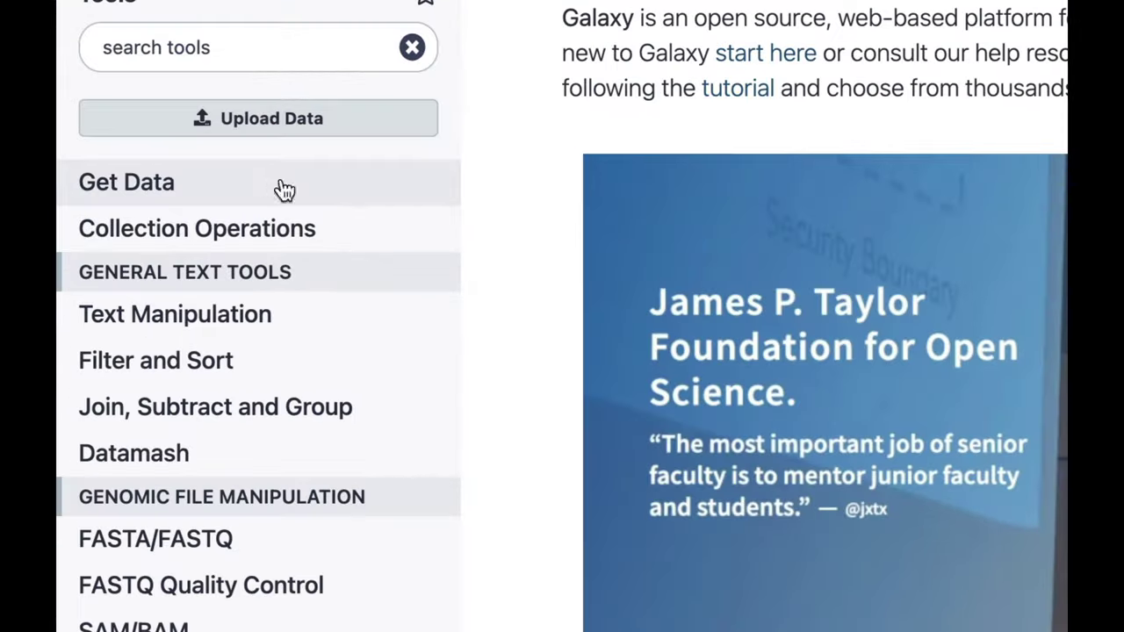
left_click(244, 116)
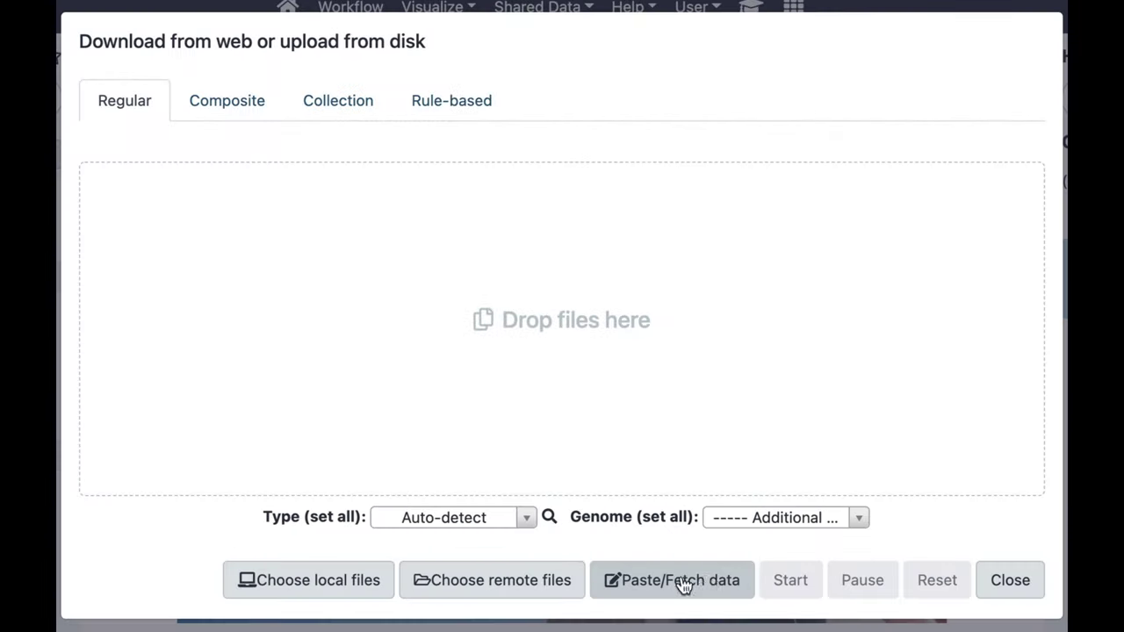
Paste the two Zenodo URLs for the chr22 Coding-Exons and dbSNP153 SNPs BED files and upload them.
left_click(636, 380)
left_click(324, 324)
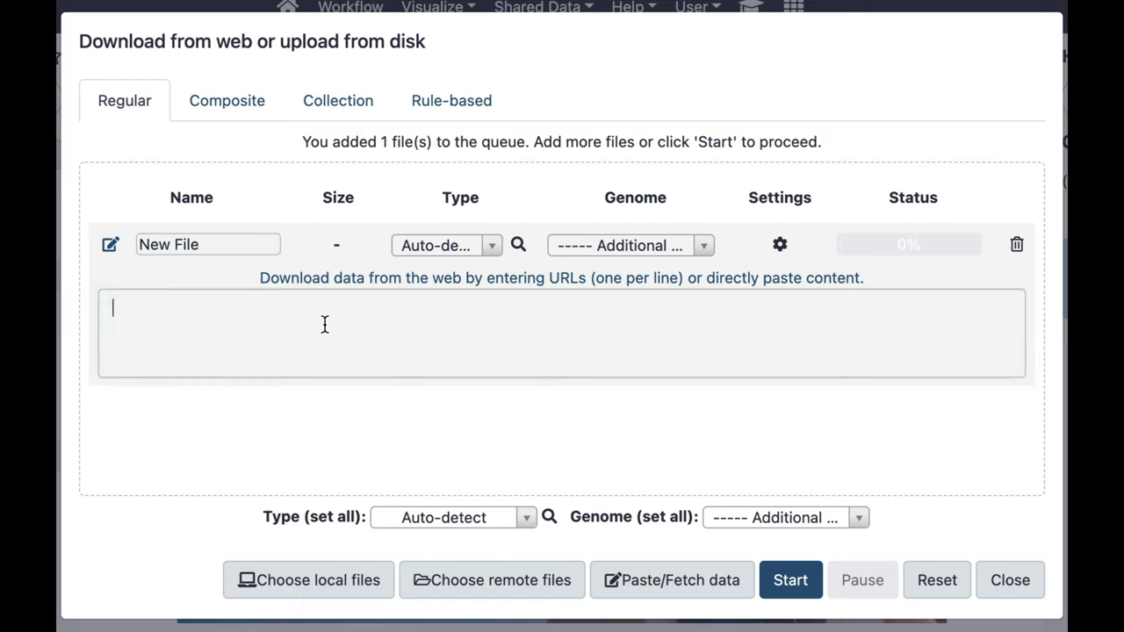
type("https://zenodo.org/record/4104428/files/UCSC-hg38-chr22-Coding-Exons.bed https://zenodo.org/record/4104428/files/UCSC-hg38-chr22-dbSNP153-Whole-Gene-SNPs.bed")
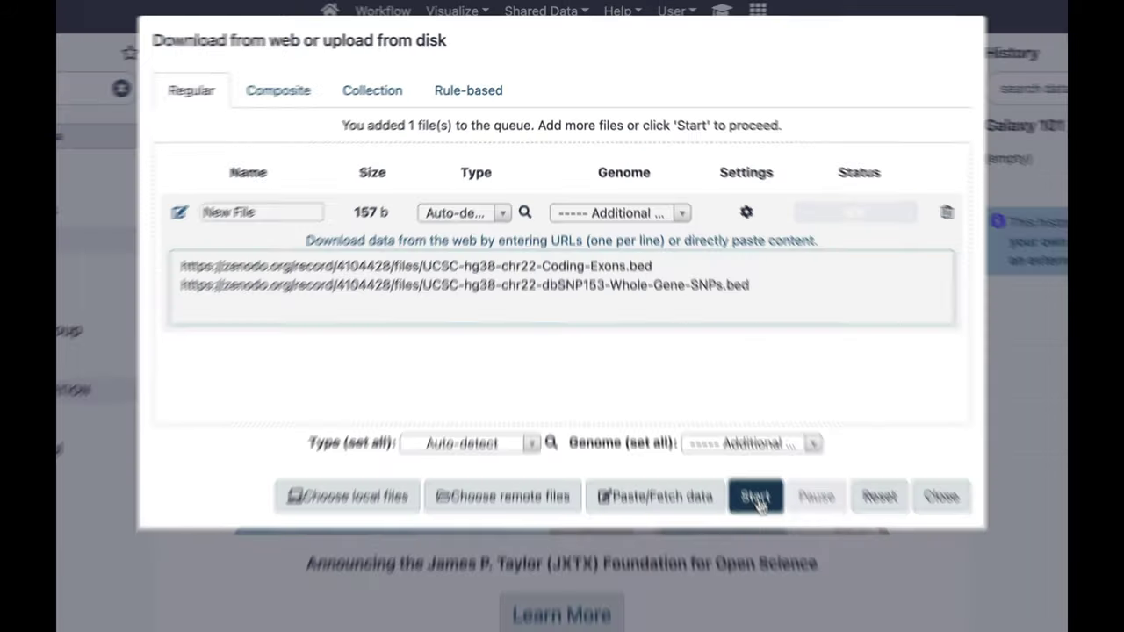
left_click(793, 585)
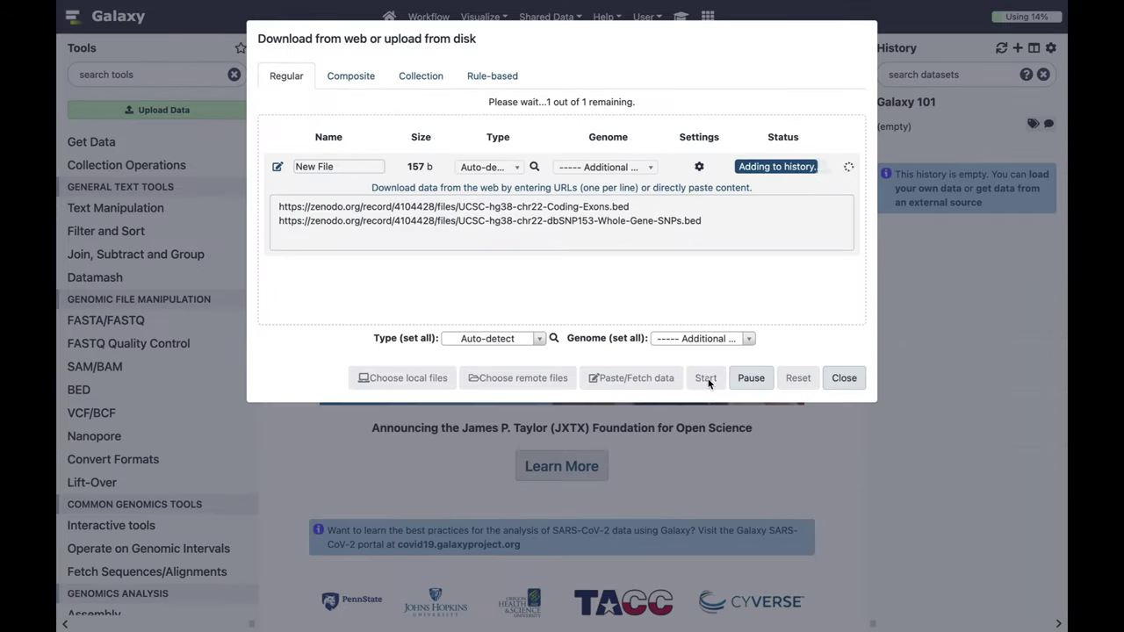
left_click(861, 380)
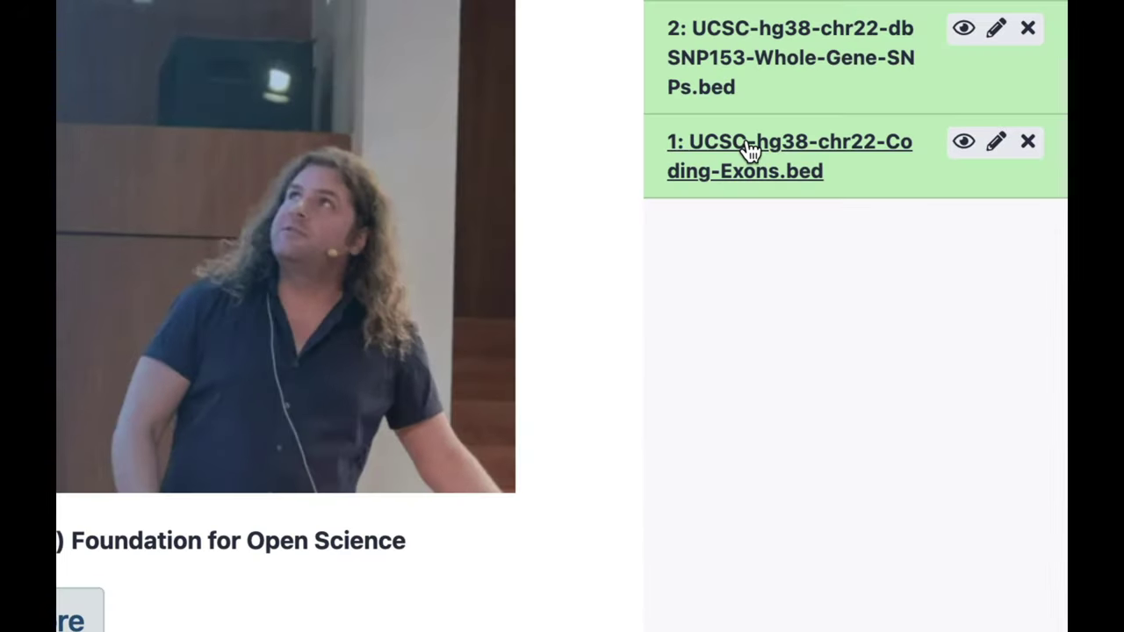
Expand and collapse both uploaded datasets to preview their contents.
left_click(749, 149)
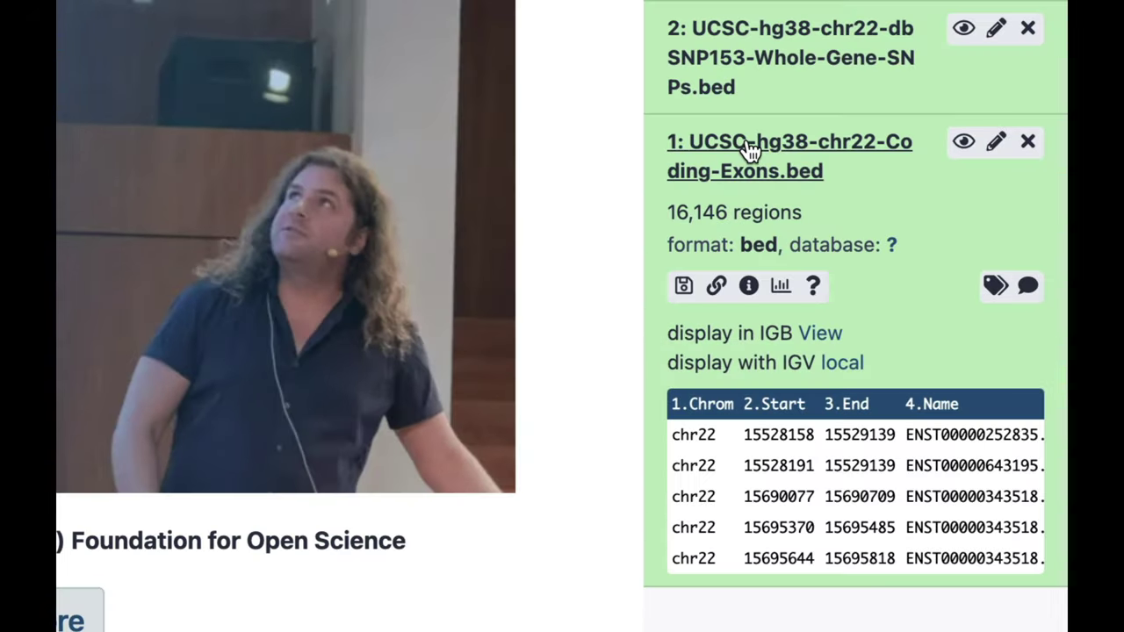
left_click(748, 148)
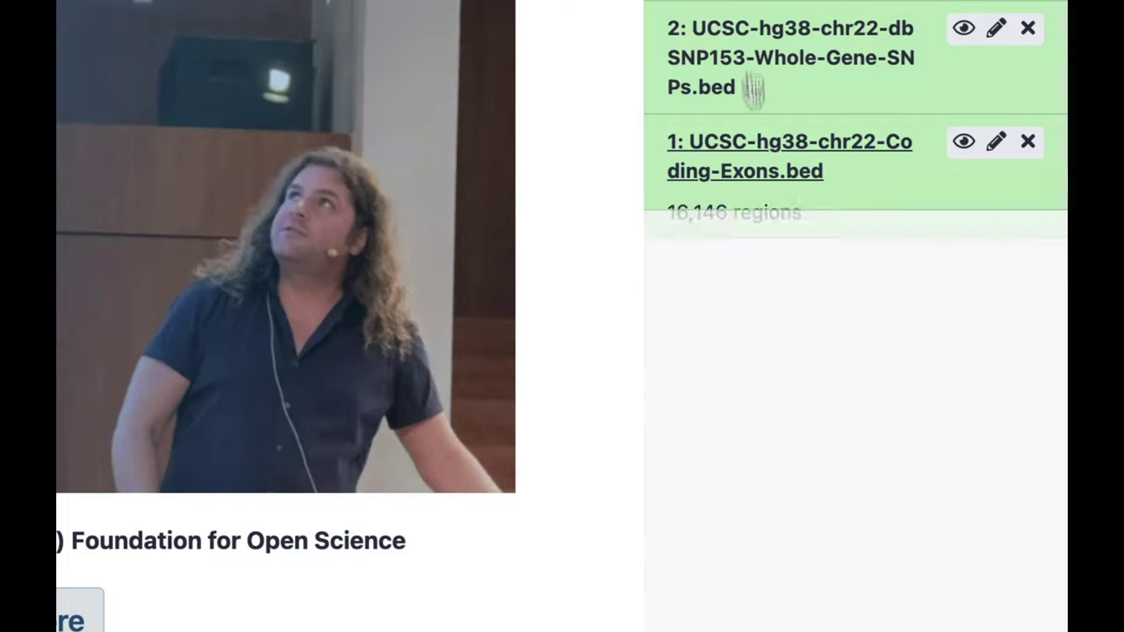
left_click(746, 37)
left_click(747, 40)
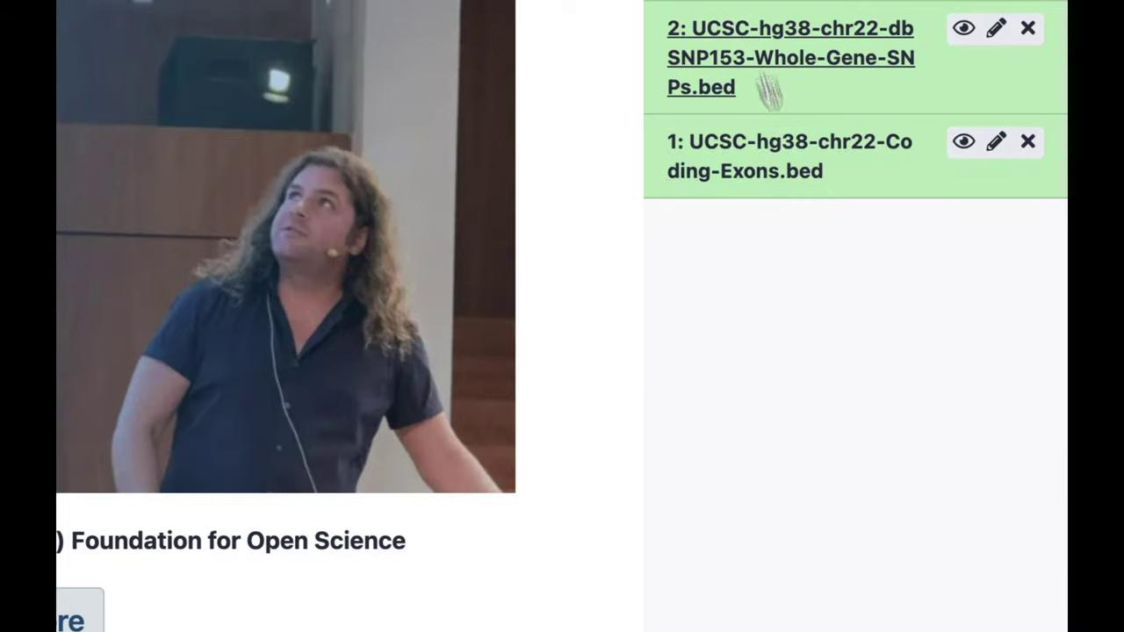
Rename the coding-exons dataset to 'Exons' and the SNPs dataset to 'SNPs'.
left_click(996, 144)
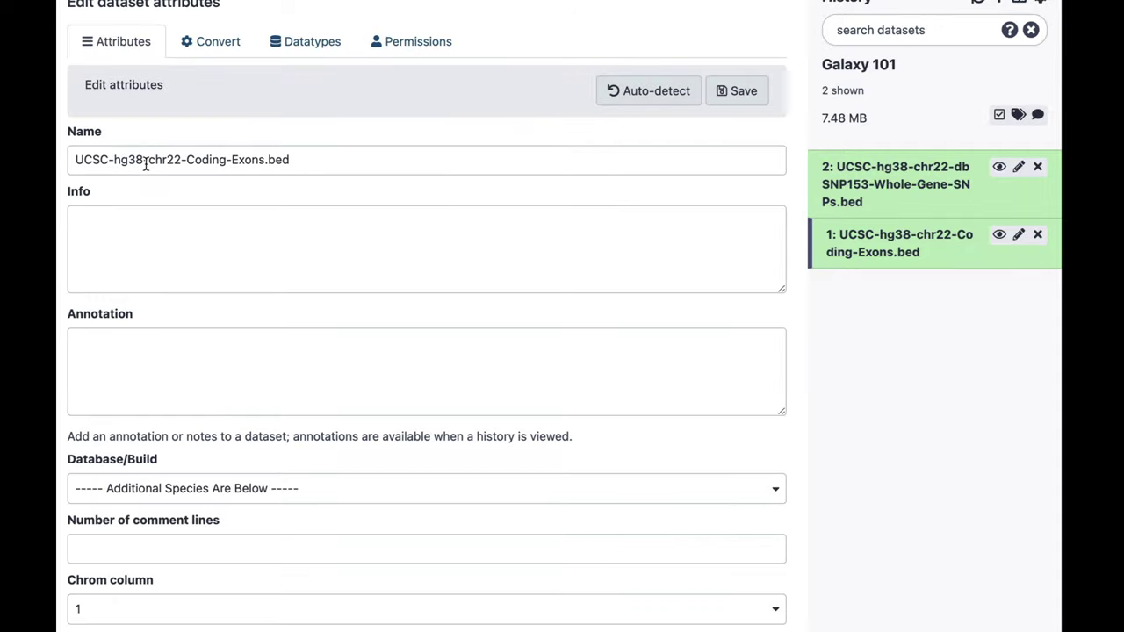
triple_click(145, 166)
type("Exo")
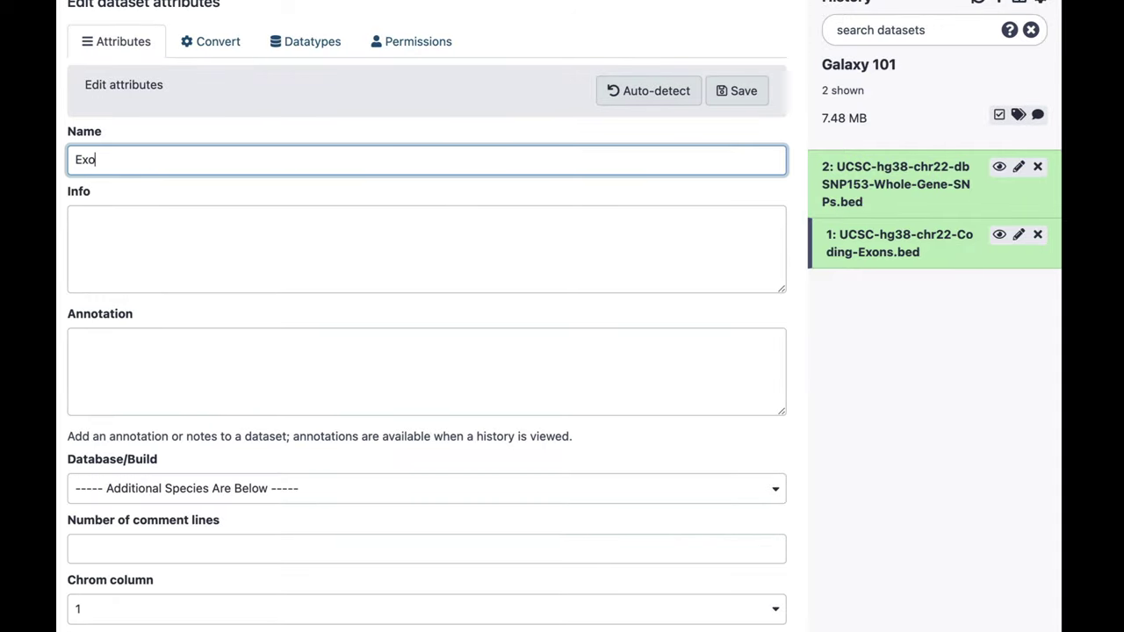
left_click(738, 91)
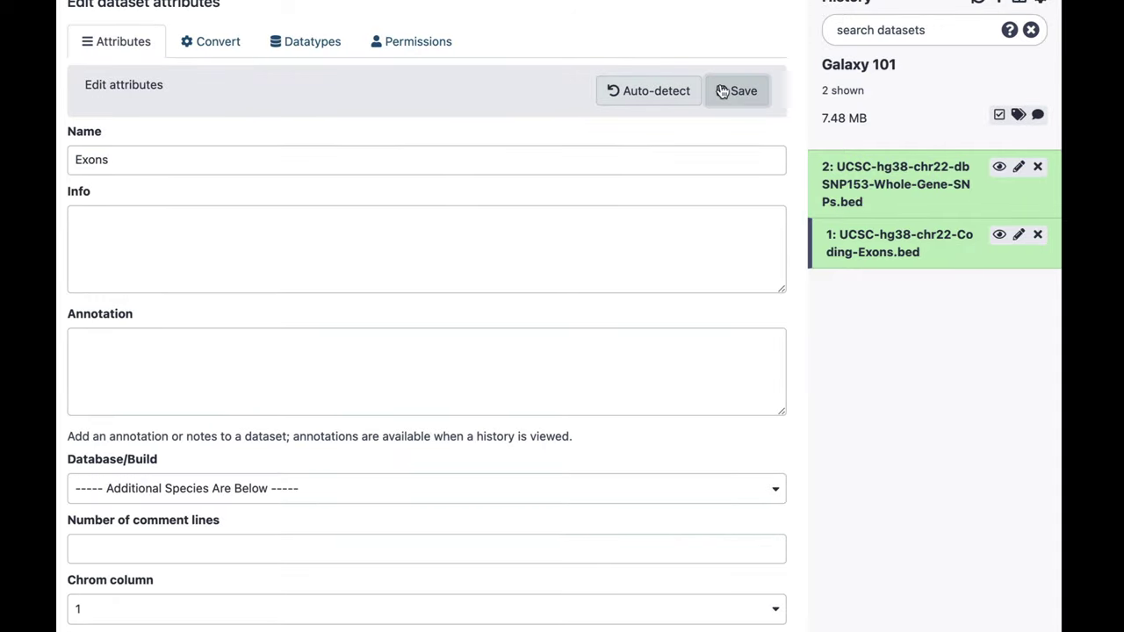
left_click(1018, 166)
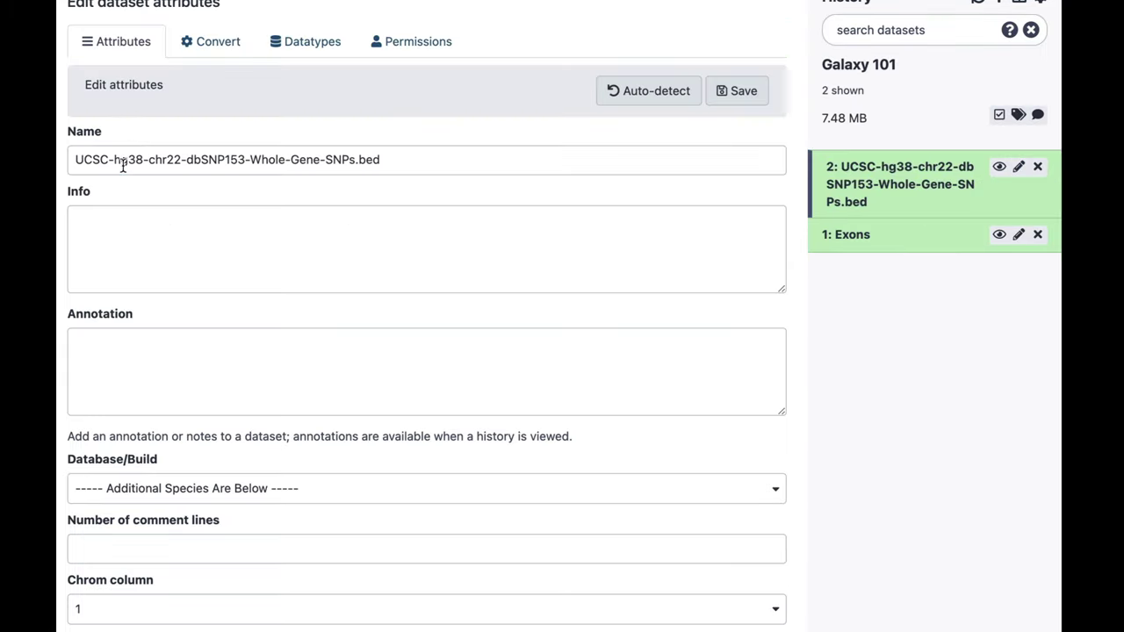
triple_click(123, 167)
type("SNPs")
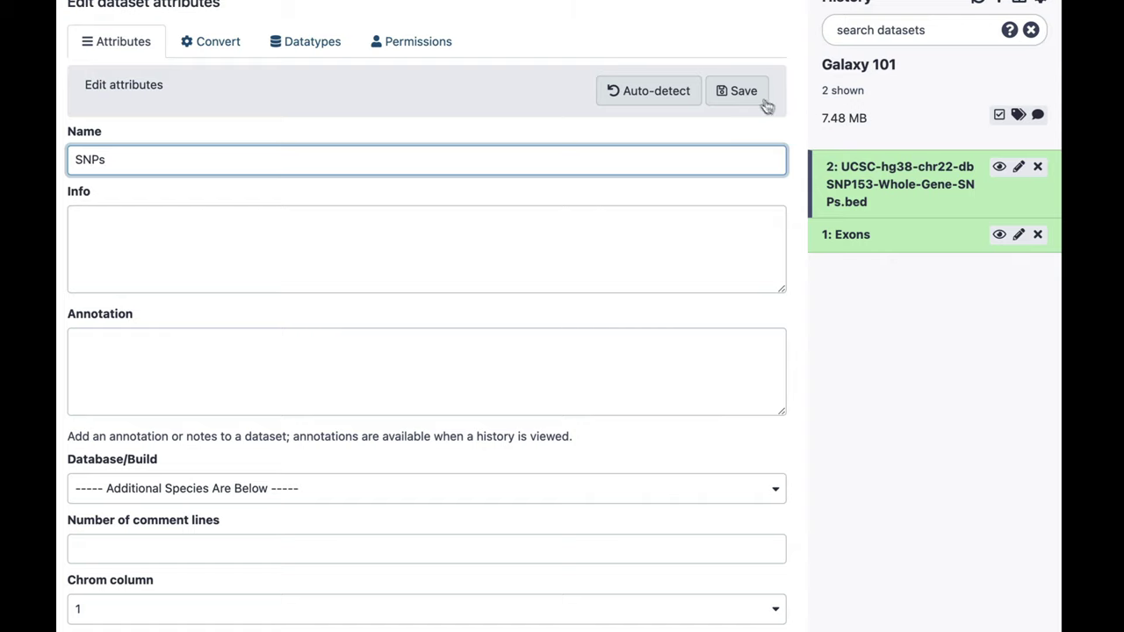
left_click(742, 91)
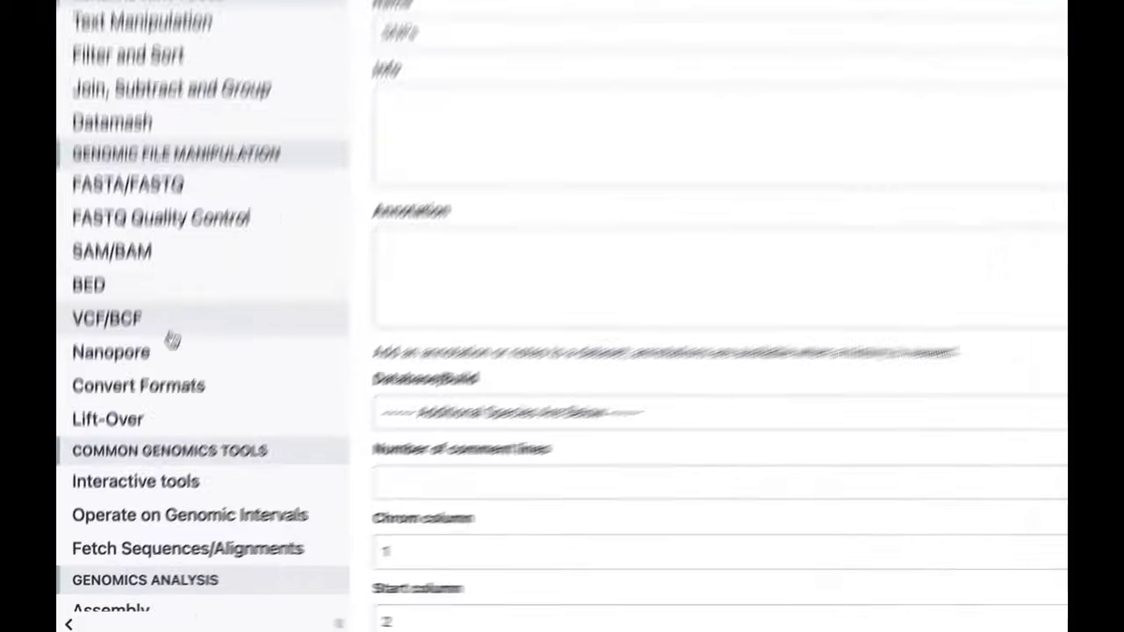
Find bedtools Intersect intervals under the BED tool category and bring up its form.
left_click(97, 170)
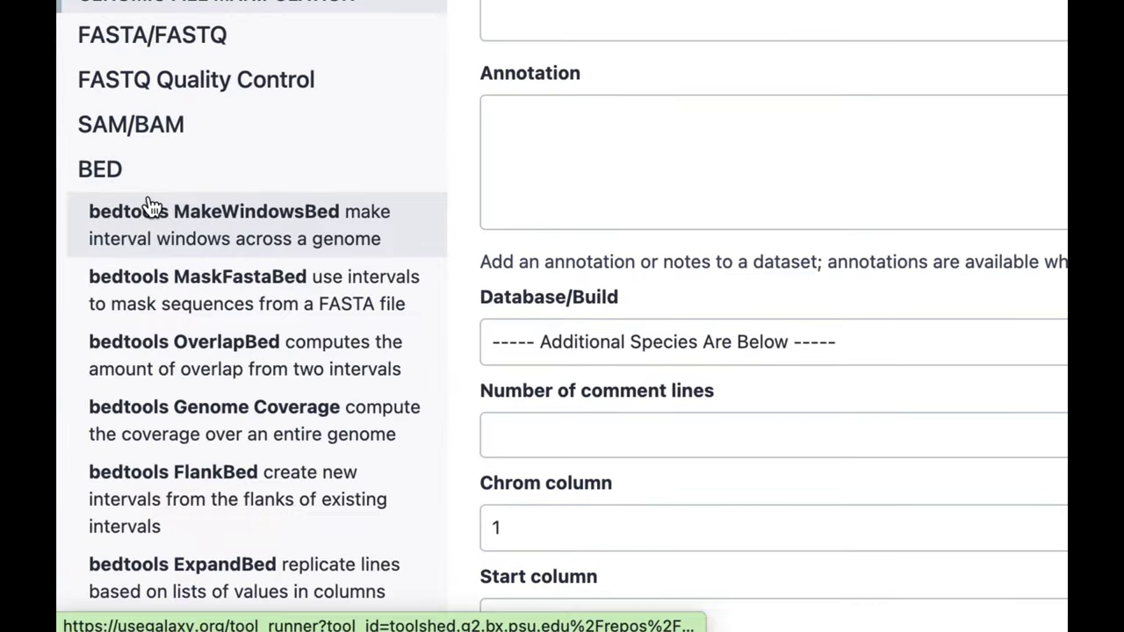
scroll(149, 206, "down", 9)
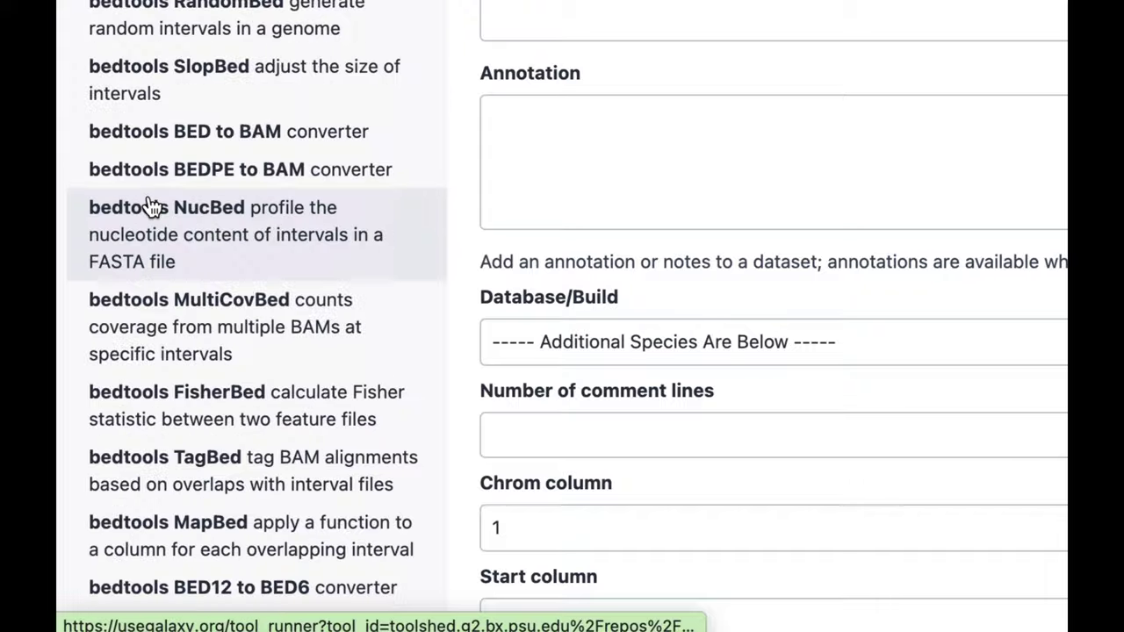
scroll(149, 206, "down", 8)
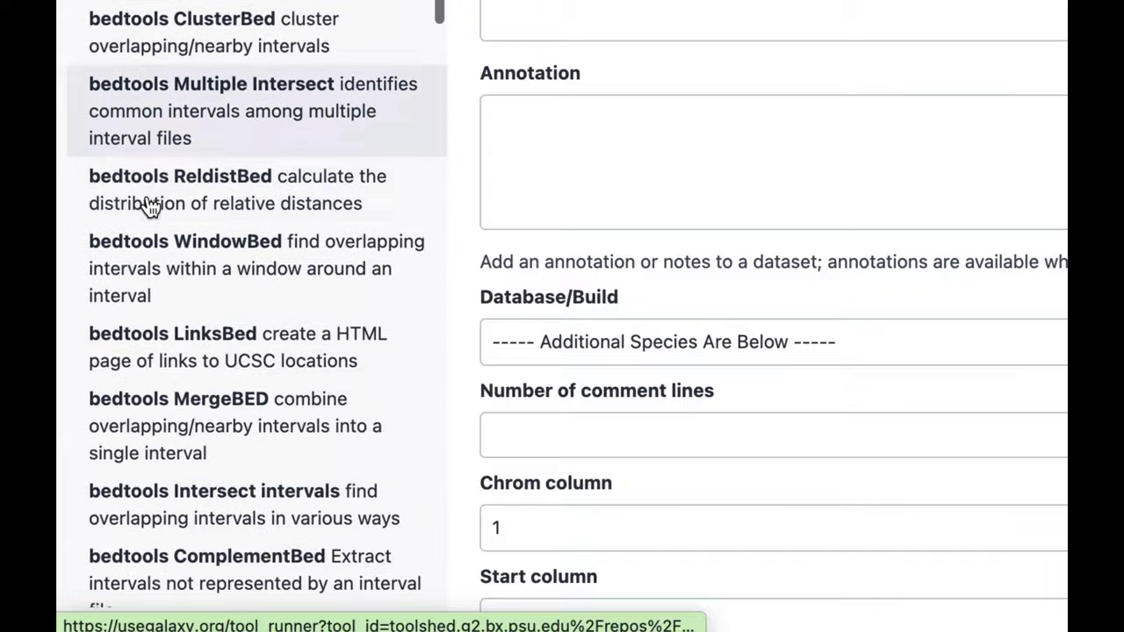
scroll(149, 207, "down", 2)
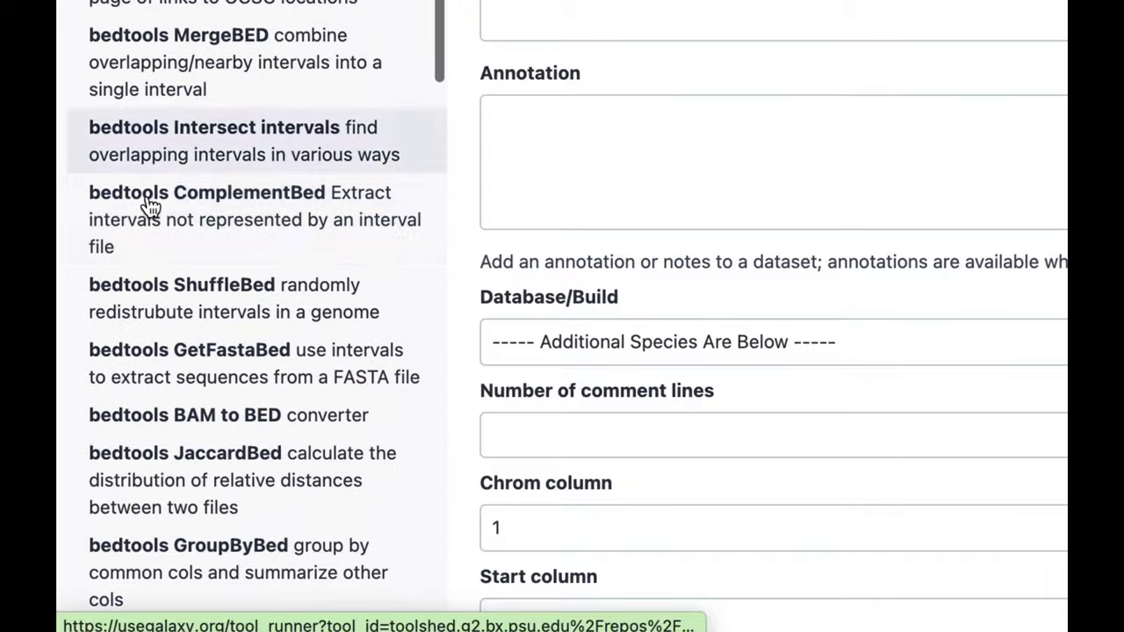
left_click(167, 151)
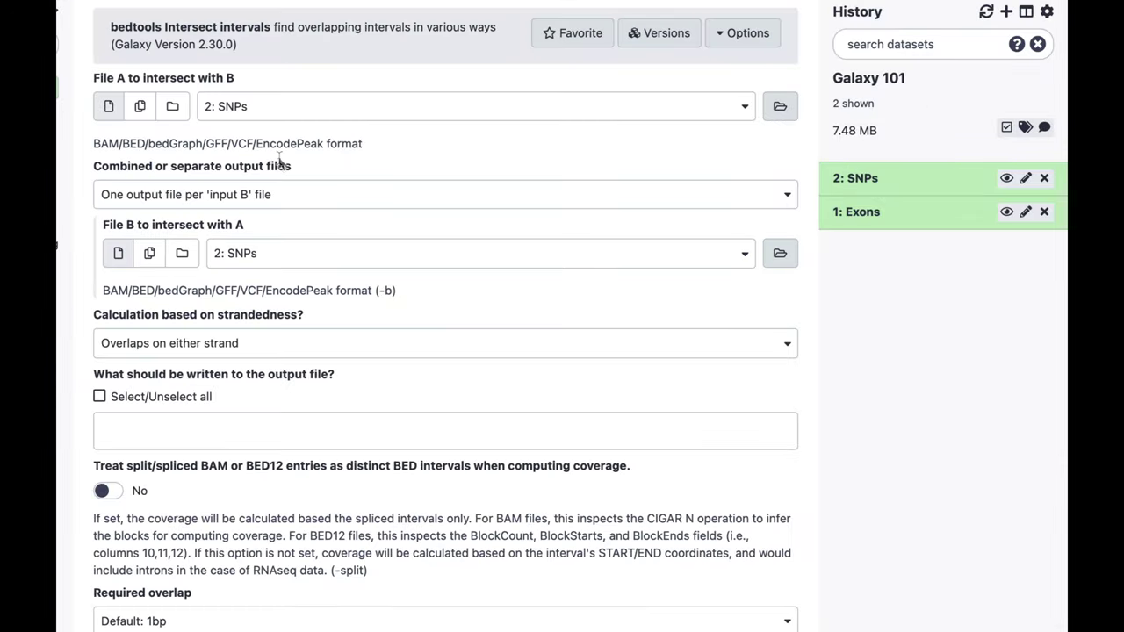
Set File A to 1: Exons and File B to the SNPs dataset.
left_click(865, 213)
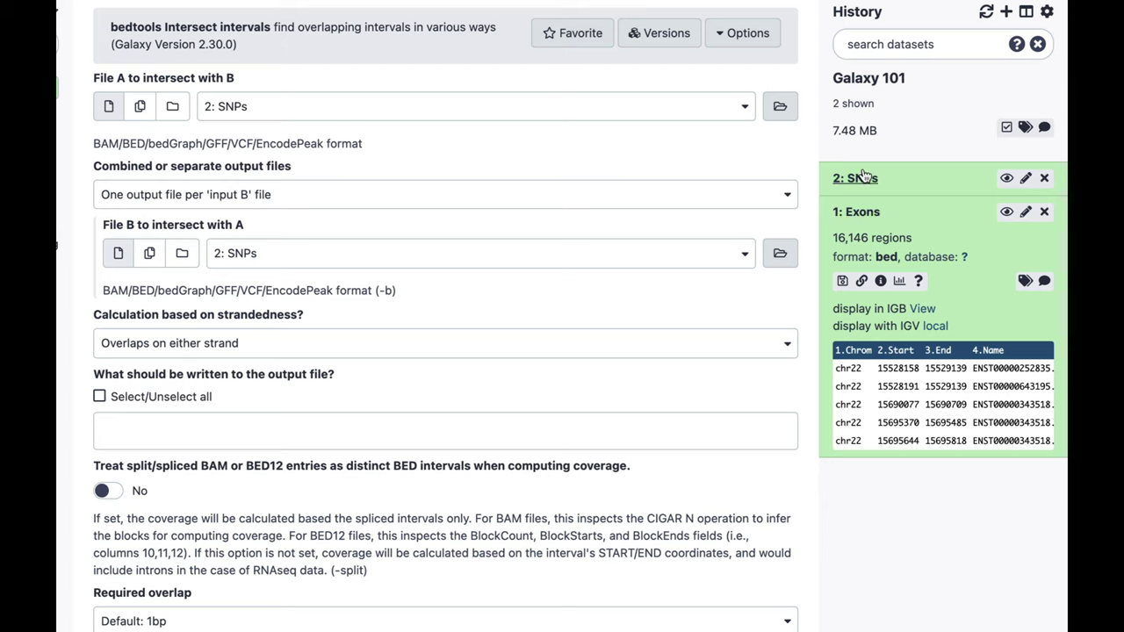
left_click(859, 179)
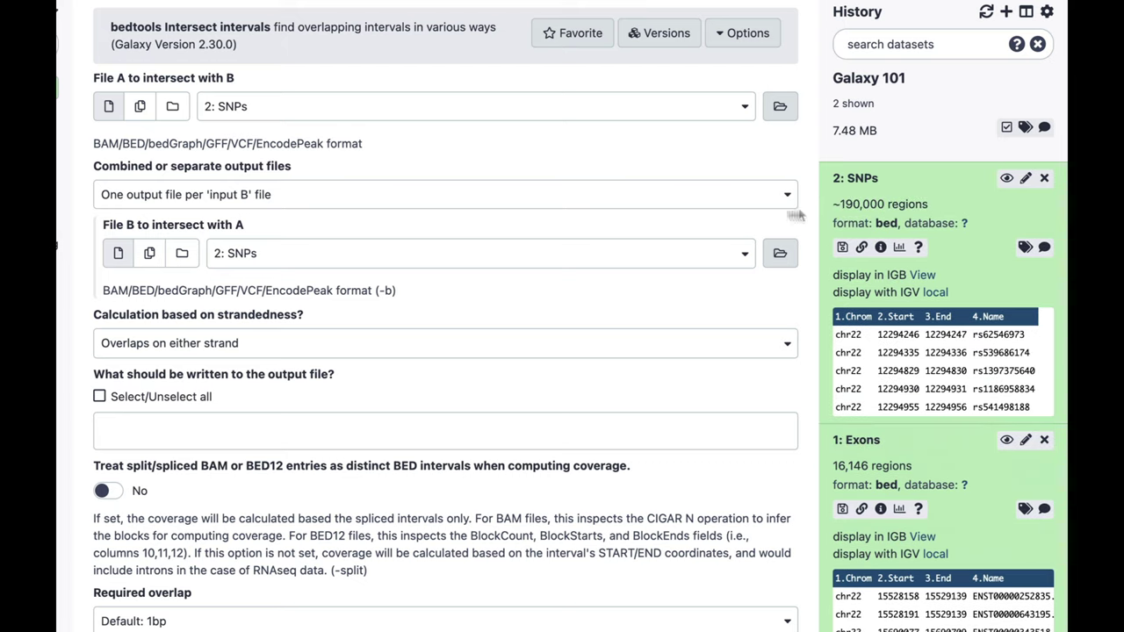
left_click(264, 105)
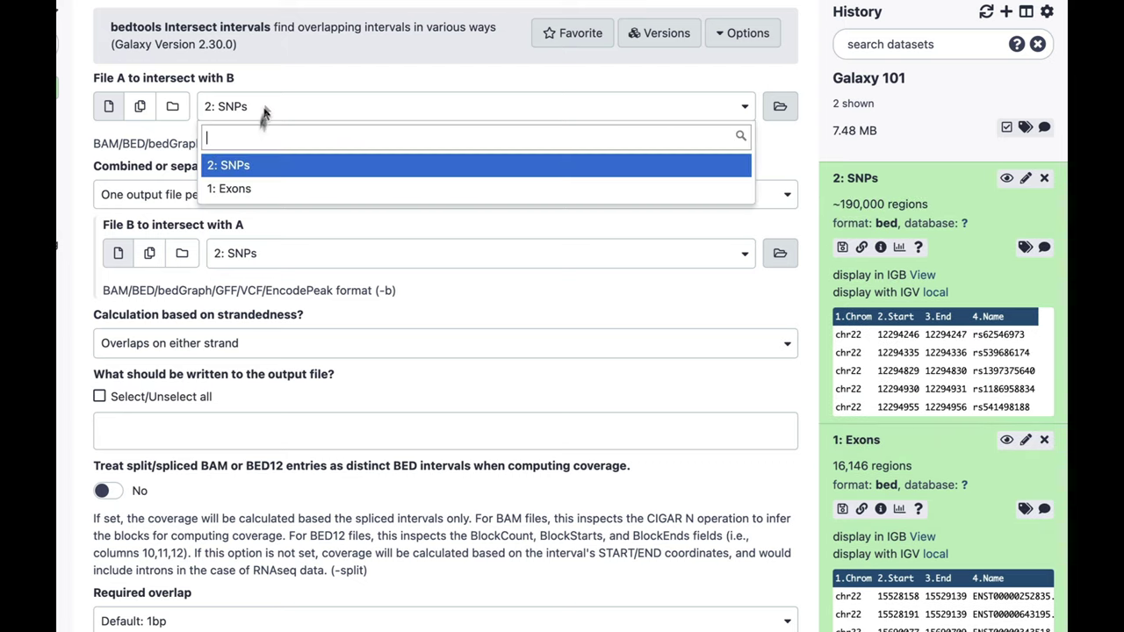
left_click(255, 183)
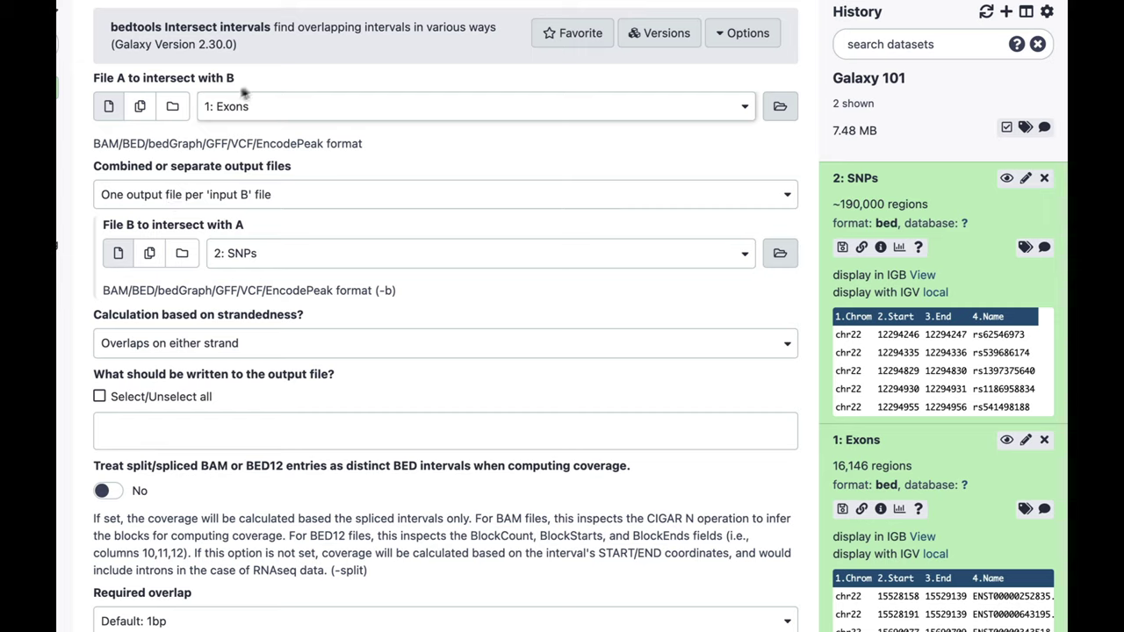
left_click(233, 108)
left_click(235, 111)
left_click_drag(855, 179, 395, 267)
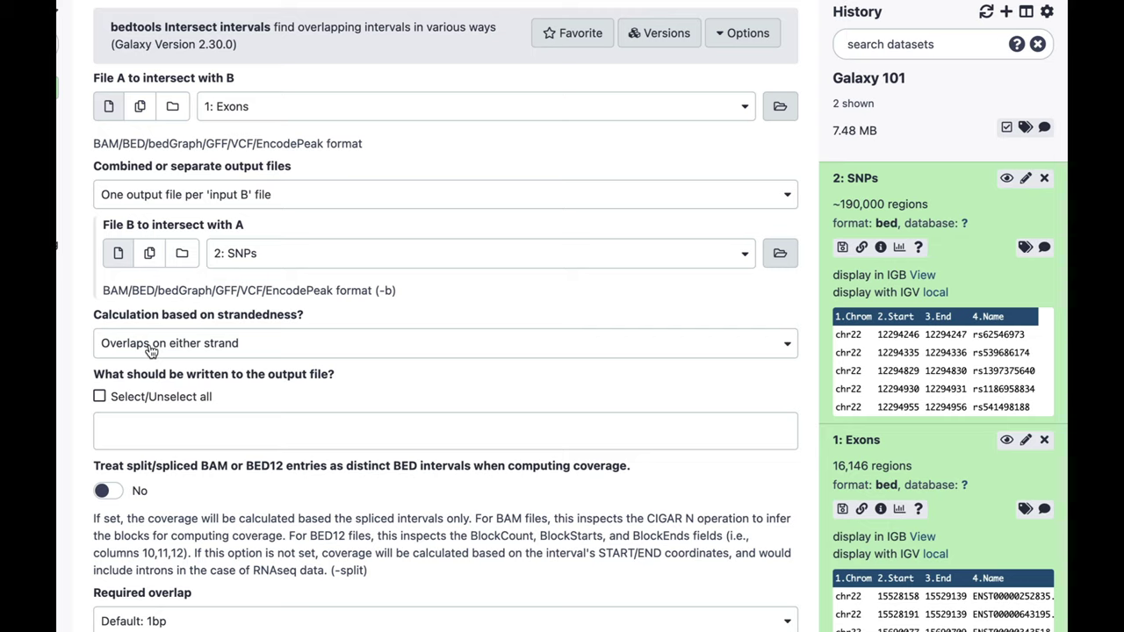
Limit the output options to -wb by removing -wa, -wo, -wao and left outer join.
left_click(99, 396)
scroll(205, 407, "down", 1)
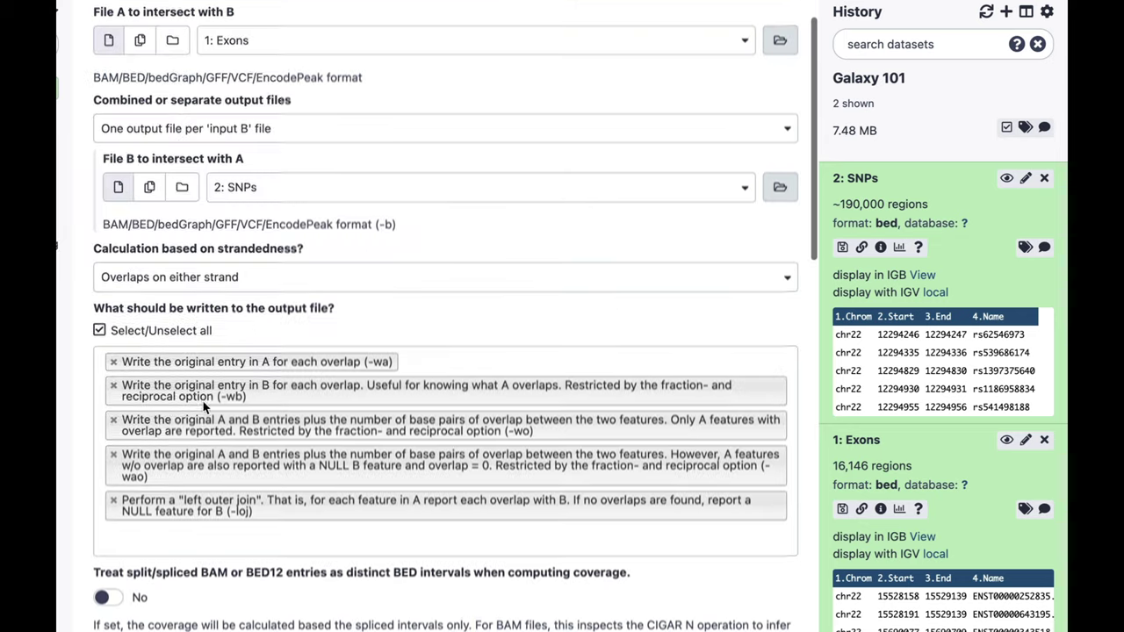
left_click(113, 500)
left_click(114, 455)
left_click(114, 420)
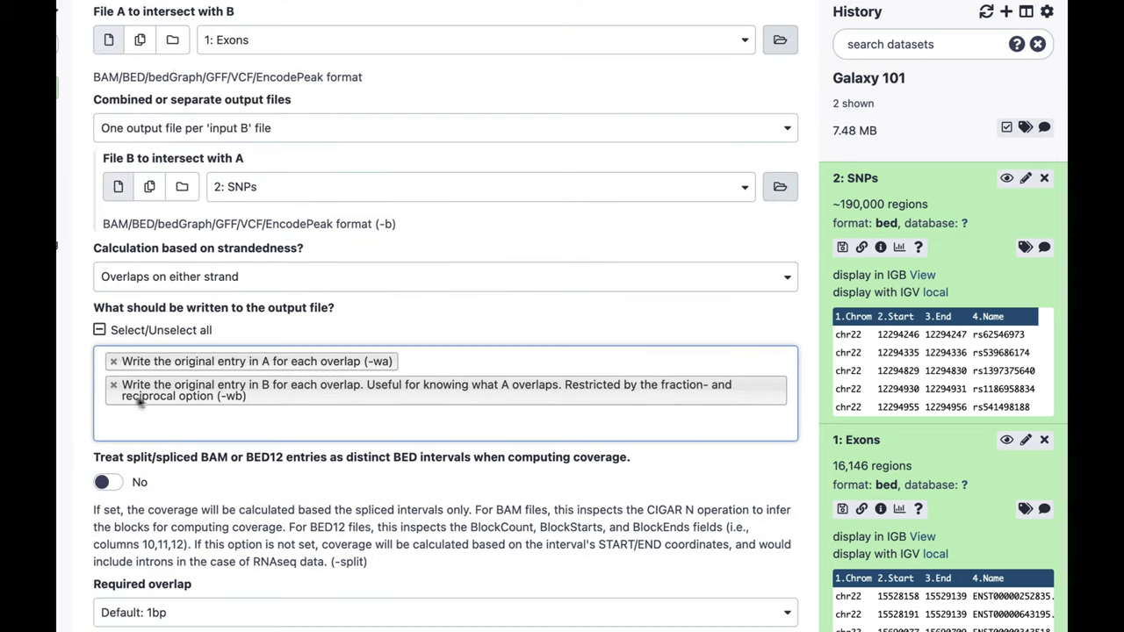
left_click(113, 360)
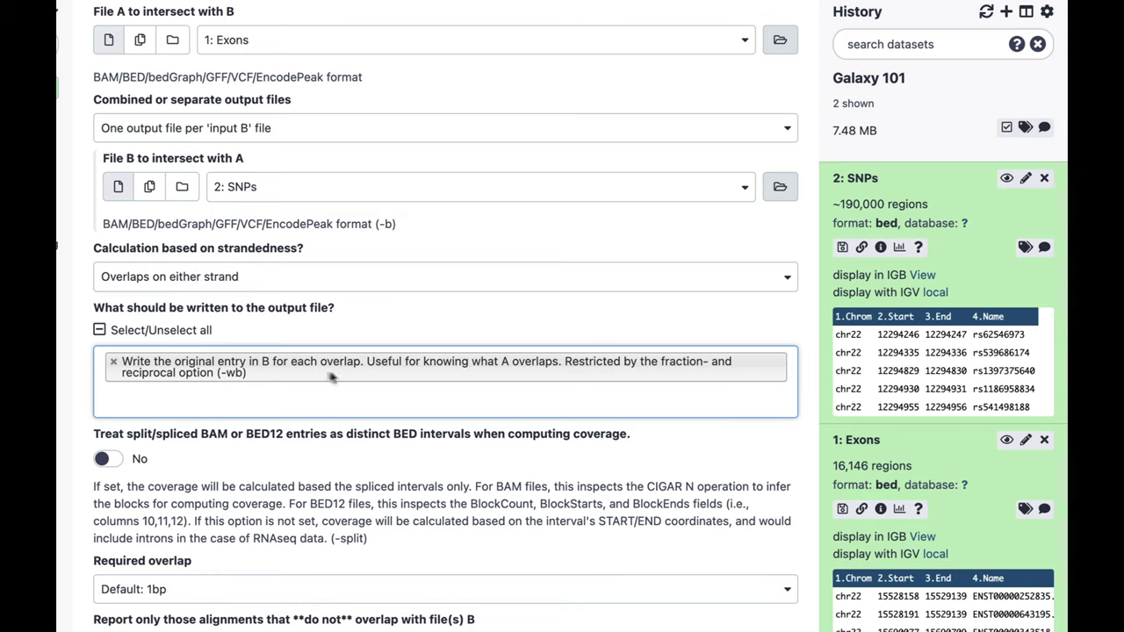
scroll(267, 481, "down", 10)
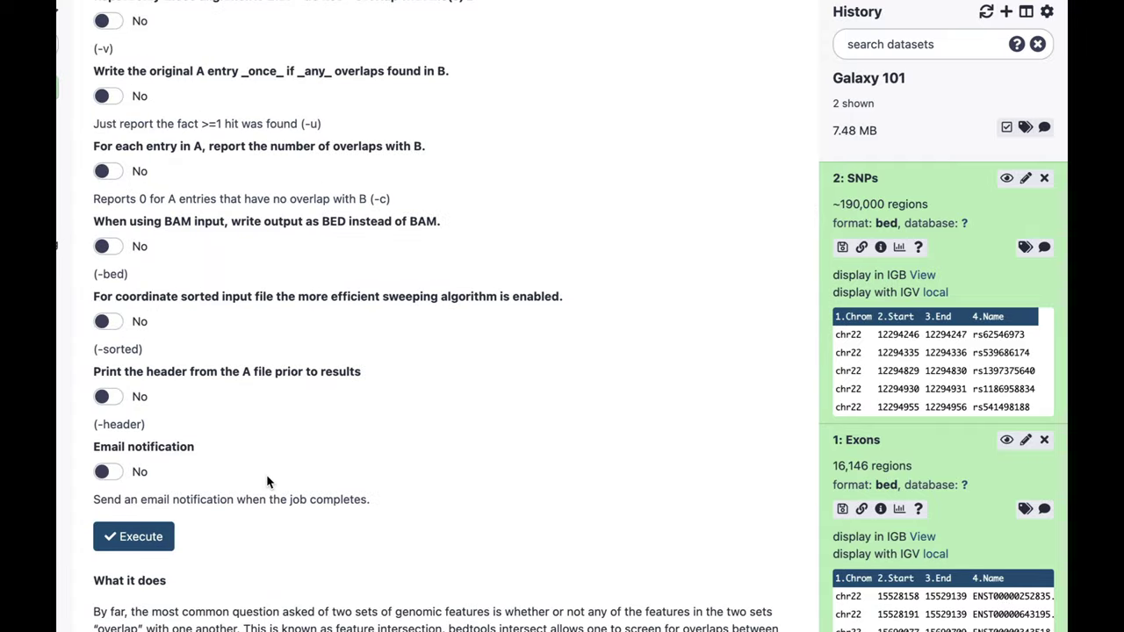
Execute the Exons–SNPs intersect, collapse the history items, and view dataset 3's table.
left_click(135, 538)
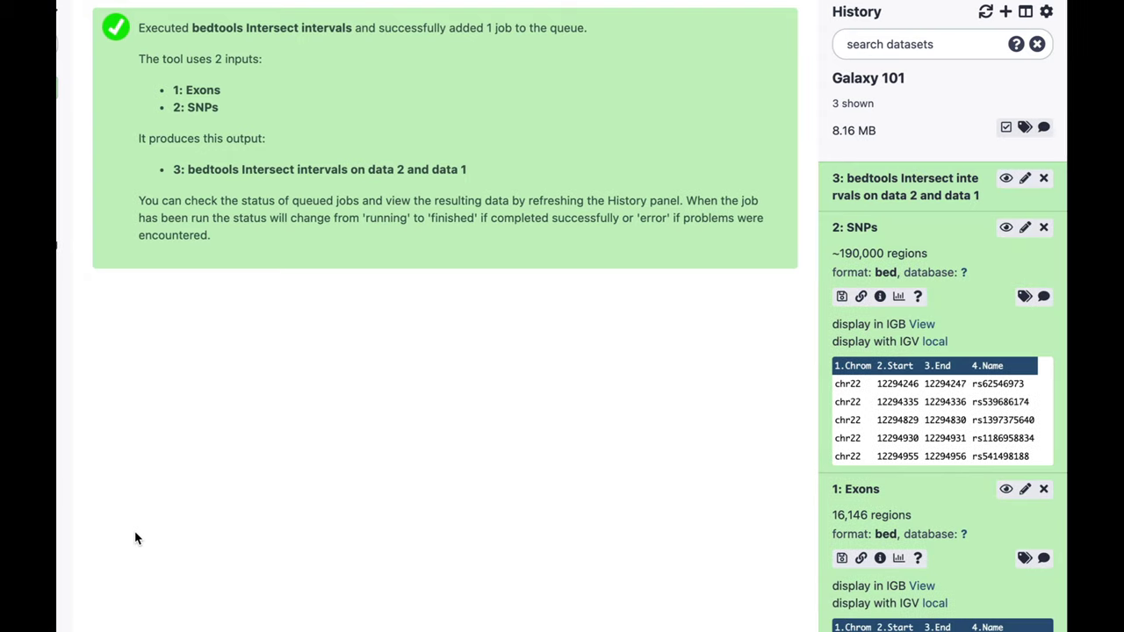
left_click(895, 181)
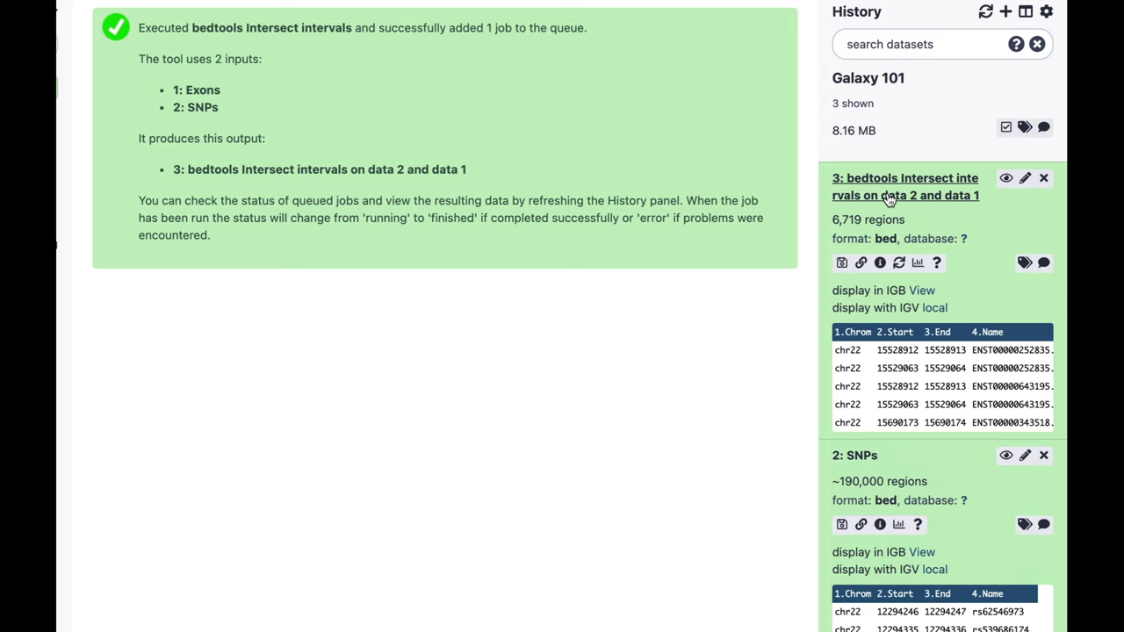
left_click(882, 181)
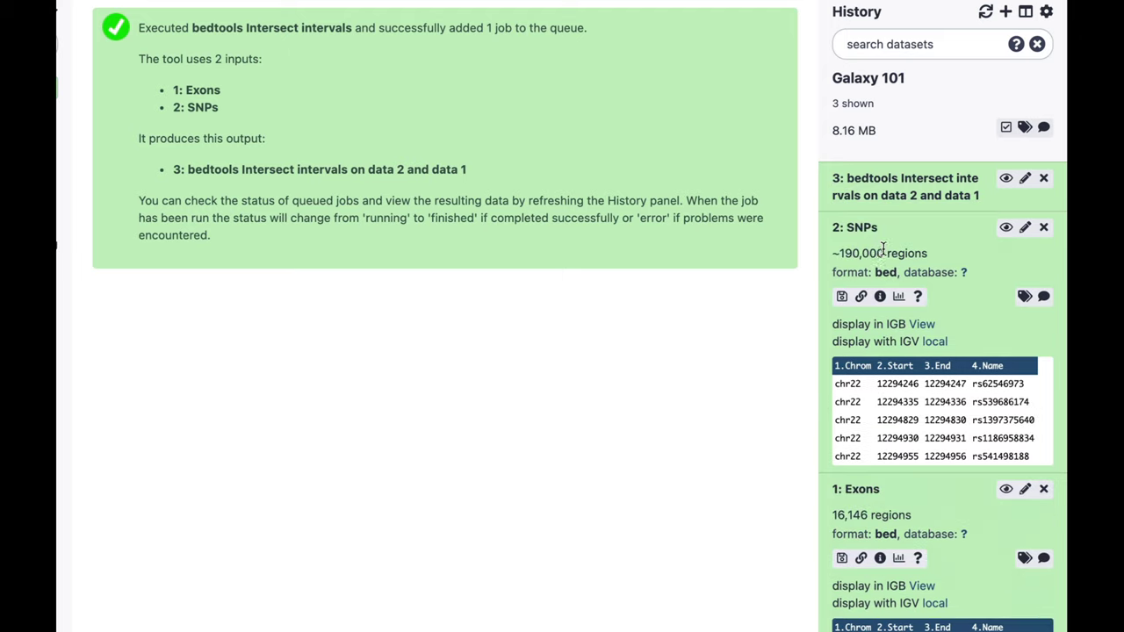
left_click(860, 229)
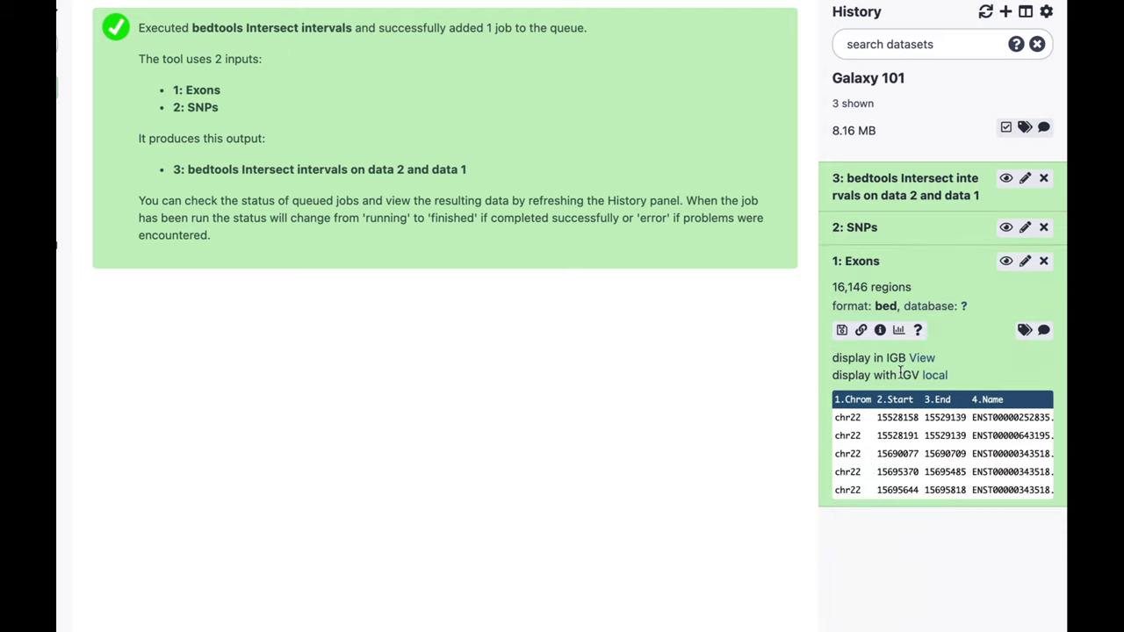
left_click(856, 261)
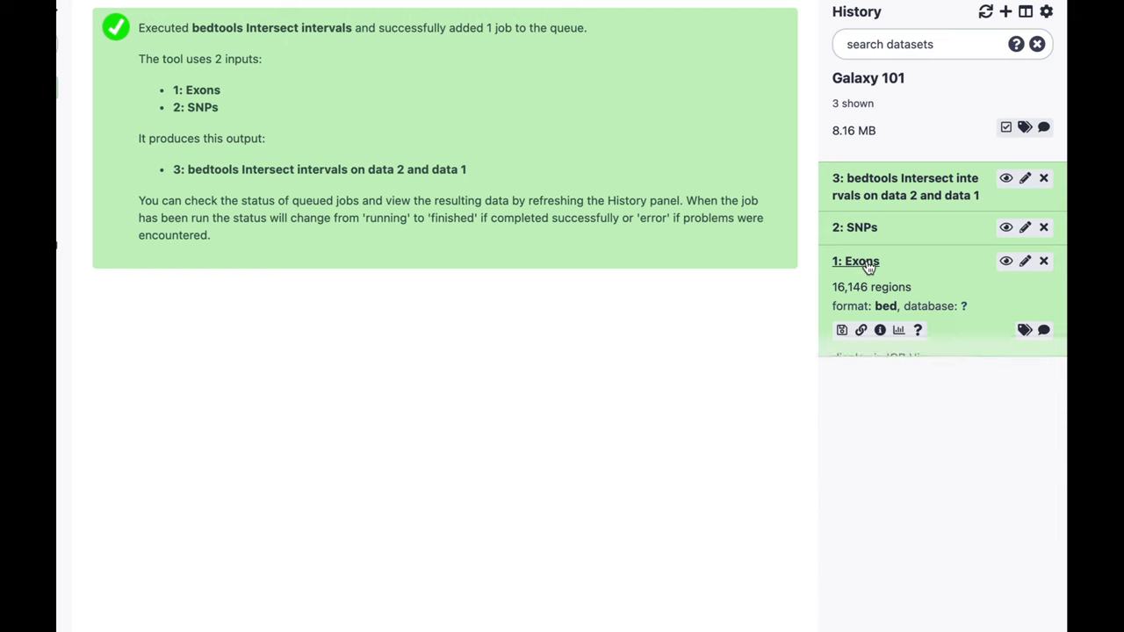
left_click(1006, 154)
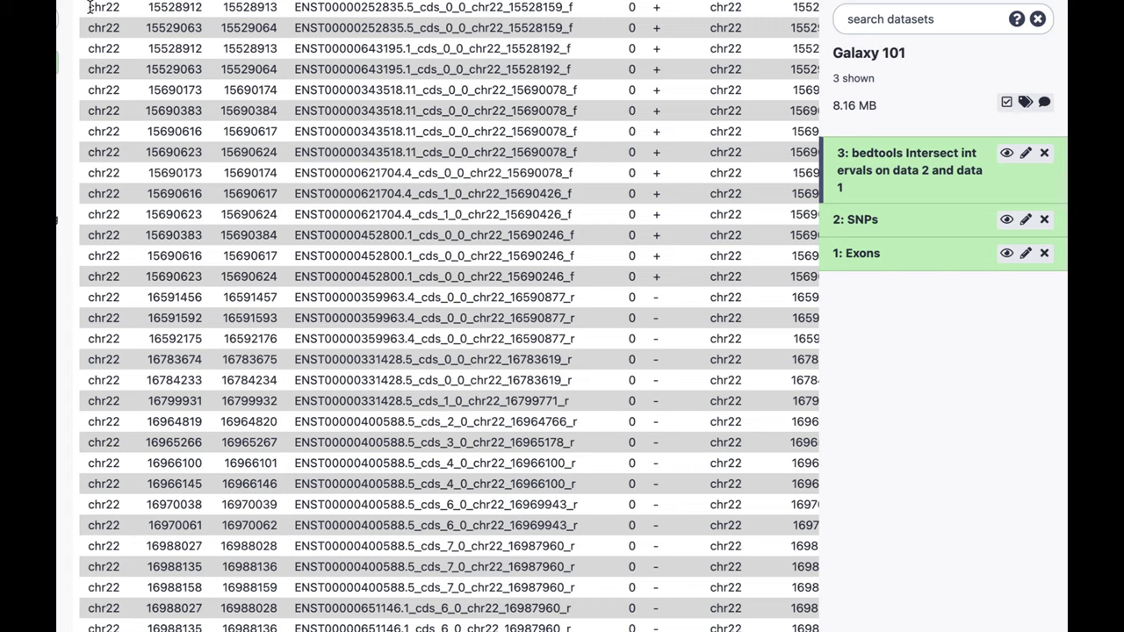
Highlight the exon names in rows 1–2 and row 1's overlapping SNP ID rs78350717.
left_click_drag(91, 8, 677, 19)
scroll(679, 22, "right", 5)
scroll(678, 22, "right", 2)
left_click_drag(392, 9, 706, 19)
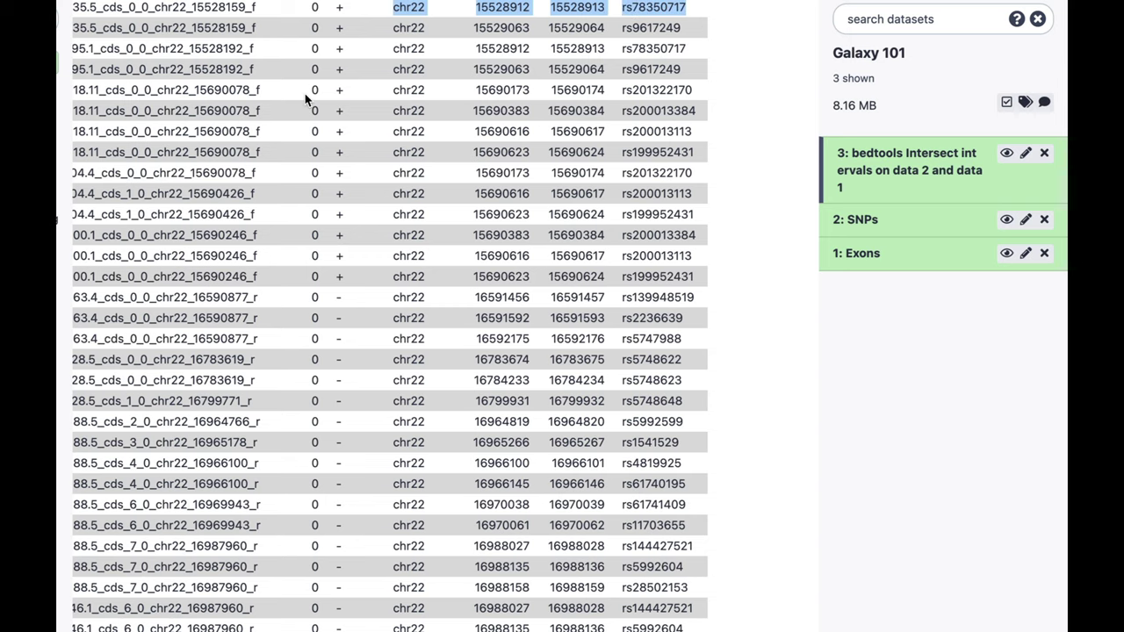
scroll(305, 93, "left", 7)
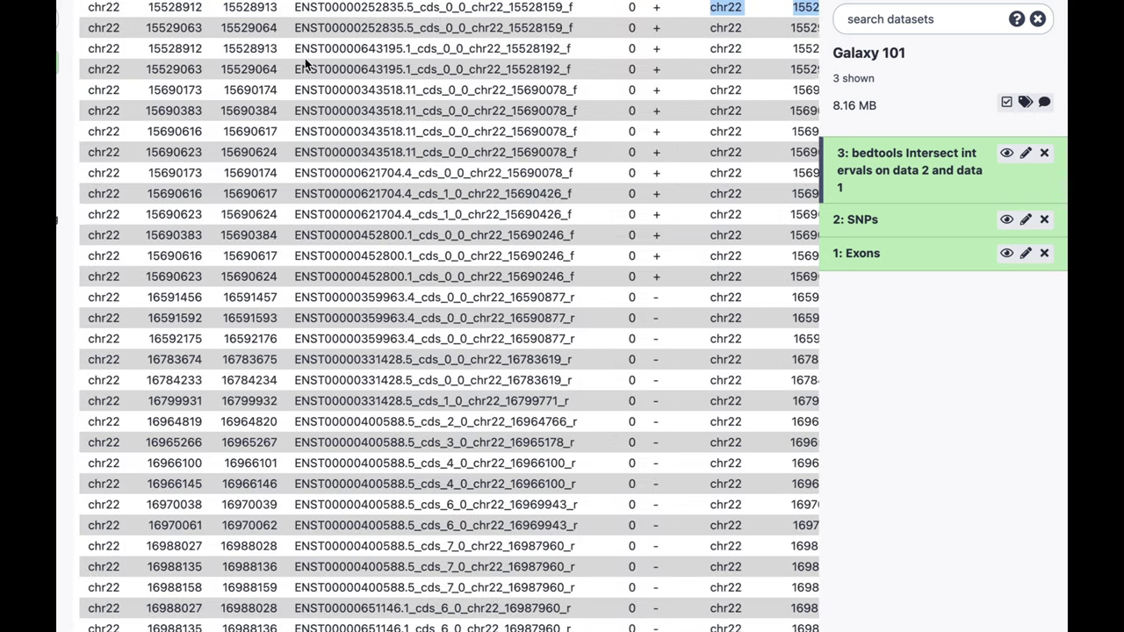
left_click_drag(88, 7, 438, 21)
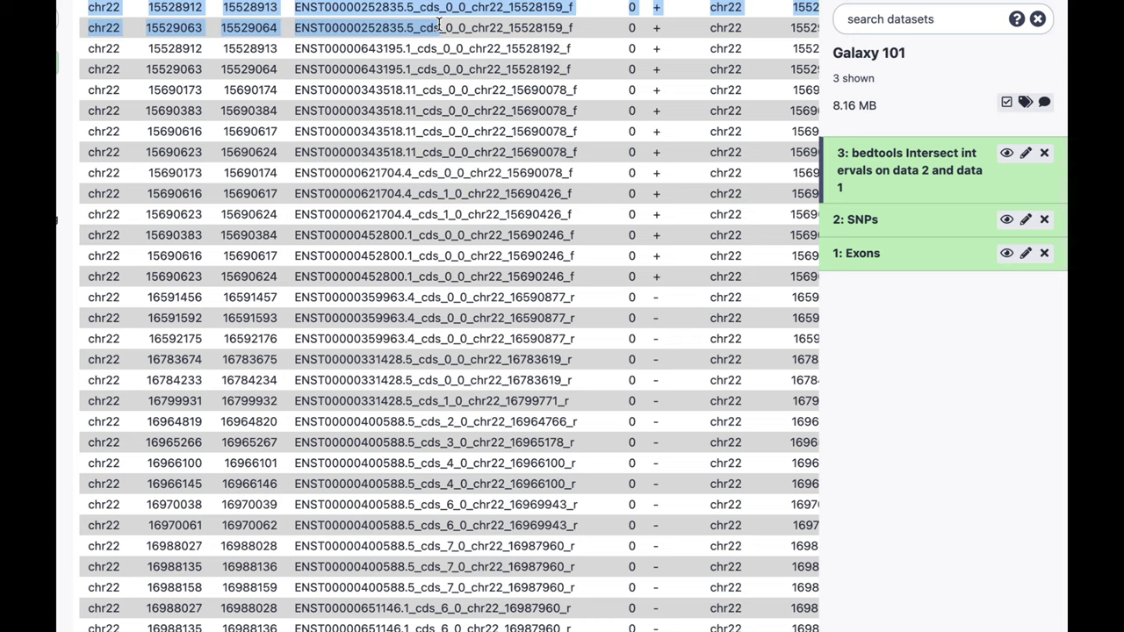
left_click(350, 21)
double_click(332, 8)
double_click(335, 30)
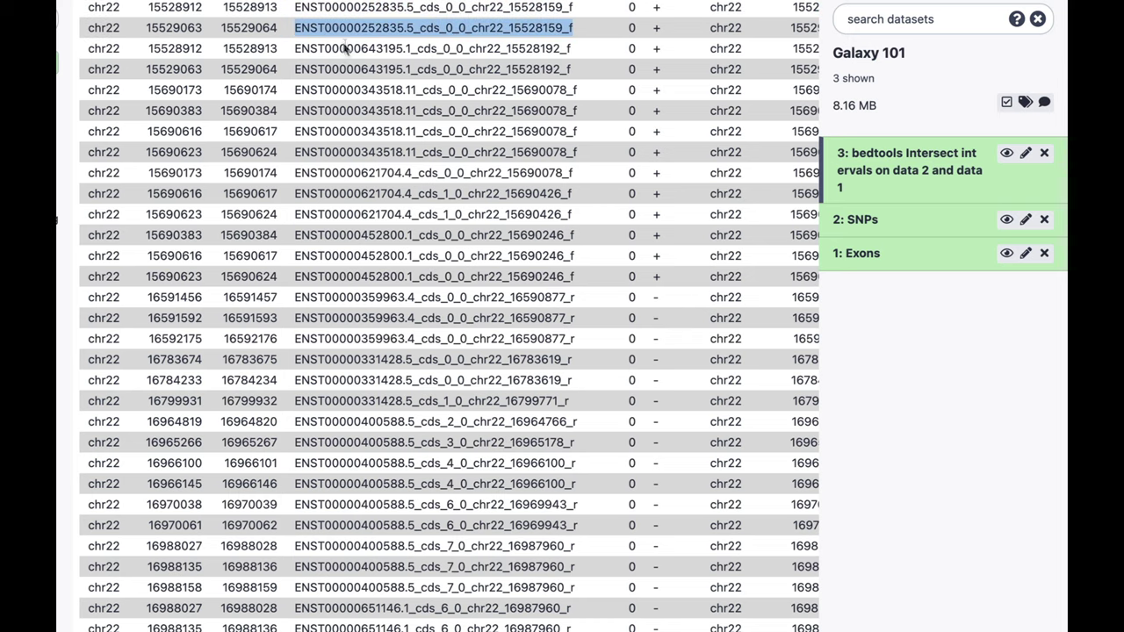
scroll(371, 66, "right", 8)
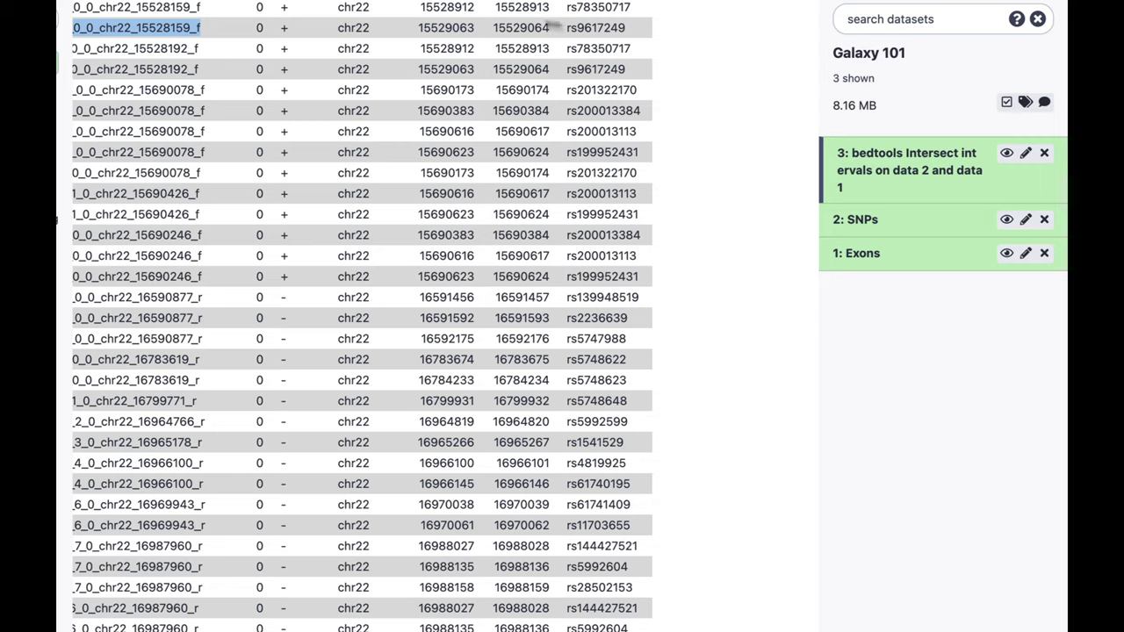
double_click(585, 7)
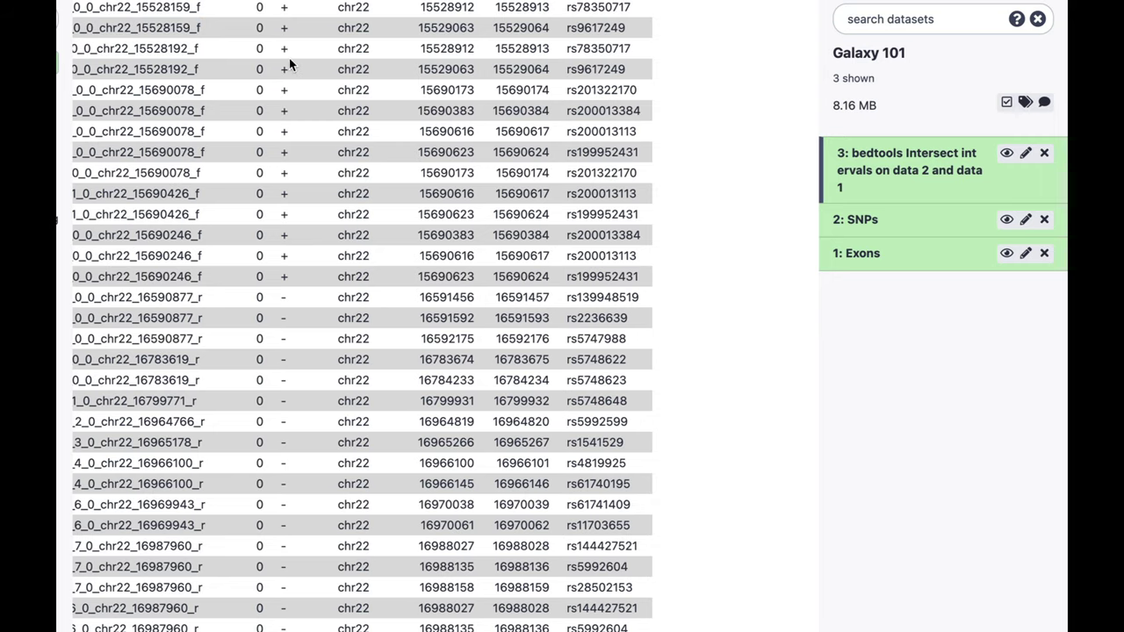
scroll(290, 58, "left", 6)
scroll(290, 58, "left", 2)
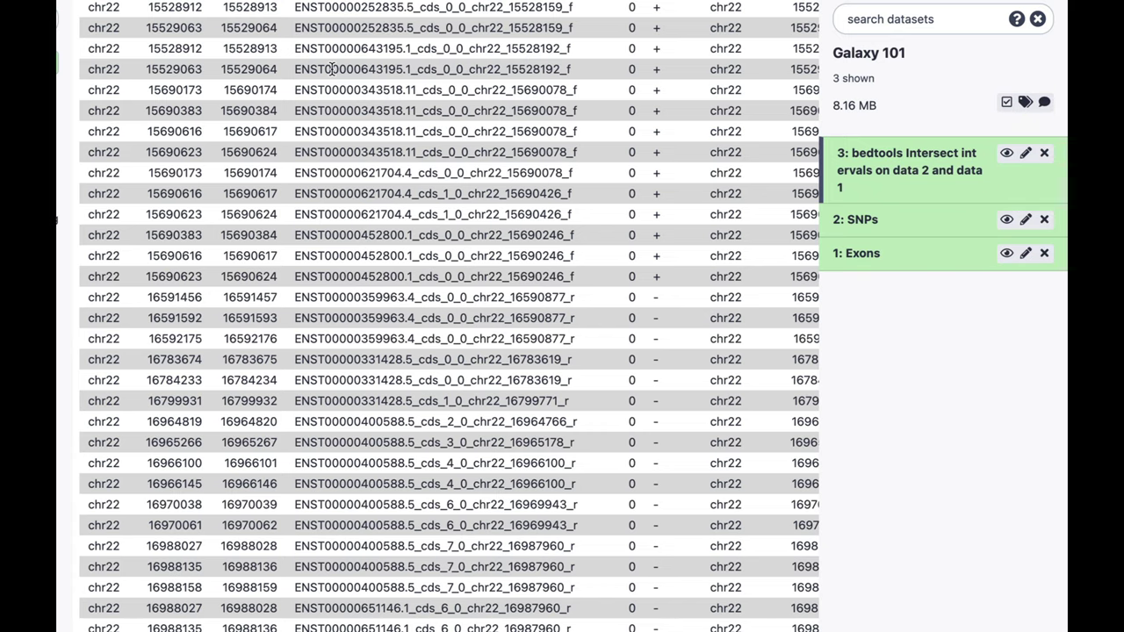
Highlight exon ENST00000252835.5_cds_0_0_chr22_15528159_f and scroll across the table's columns and rows.
scroll(256, 97, "down", 2)
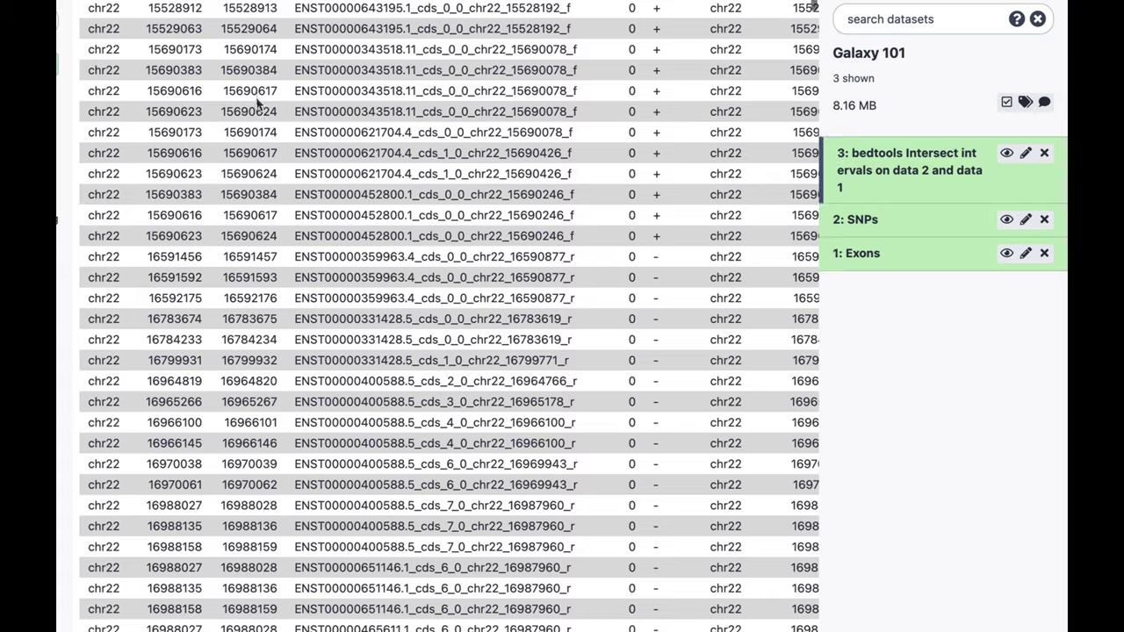
scroll(108, 19, "up", 3)
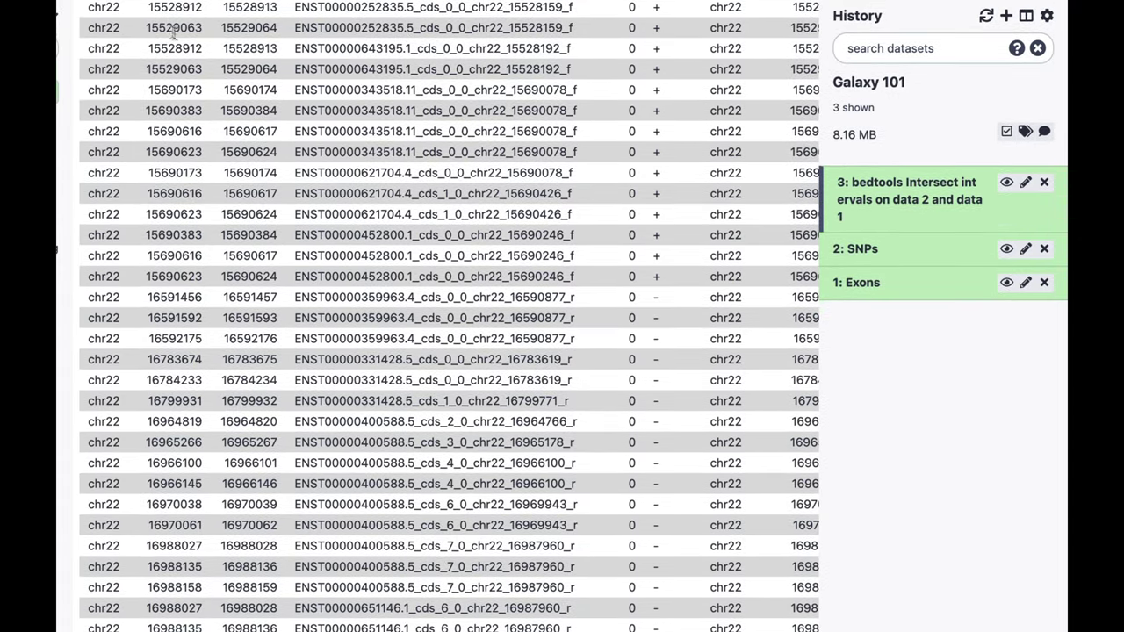
double_click(352, 28)
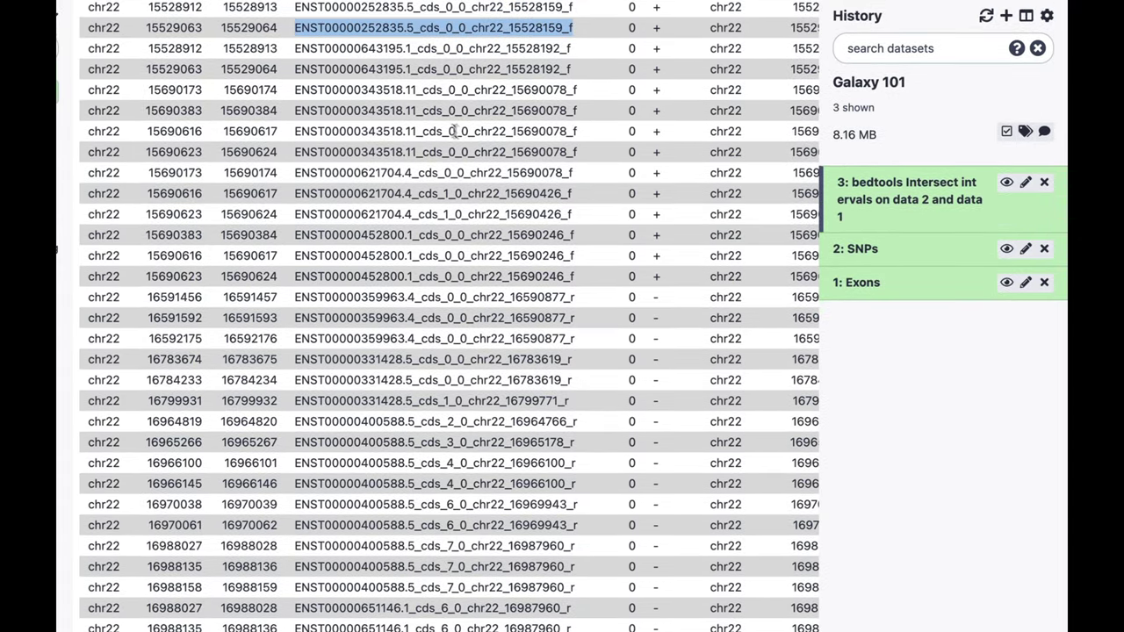
scroll(450, 130, "right", 5)
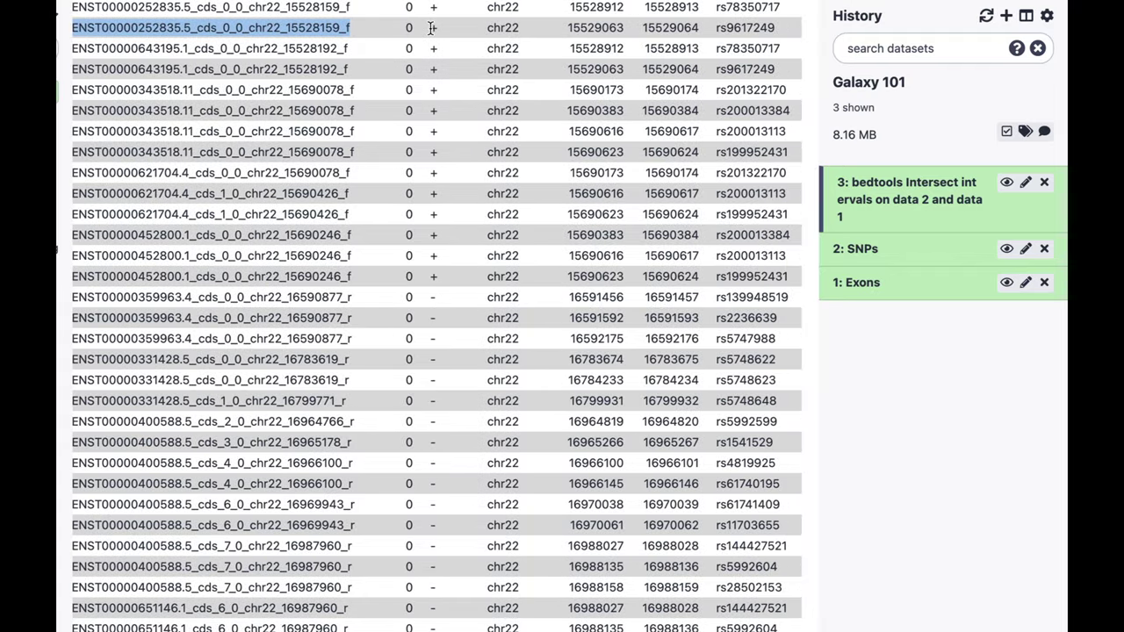
scroll(527, 88, "right", 2)
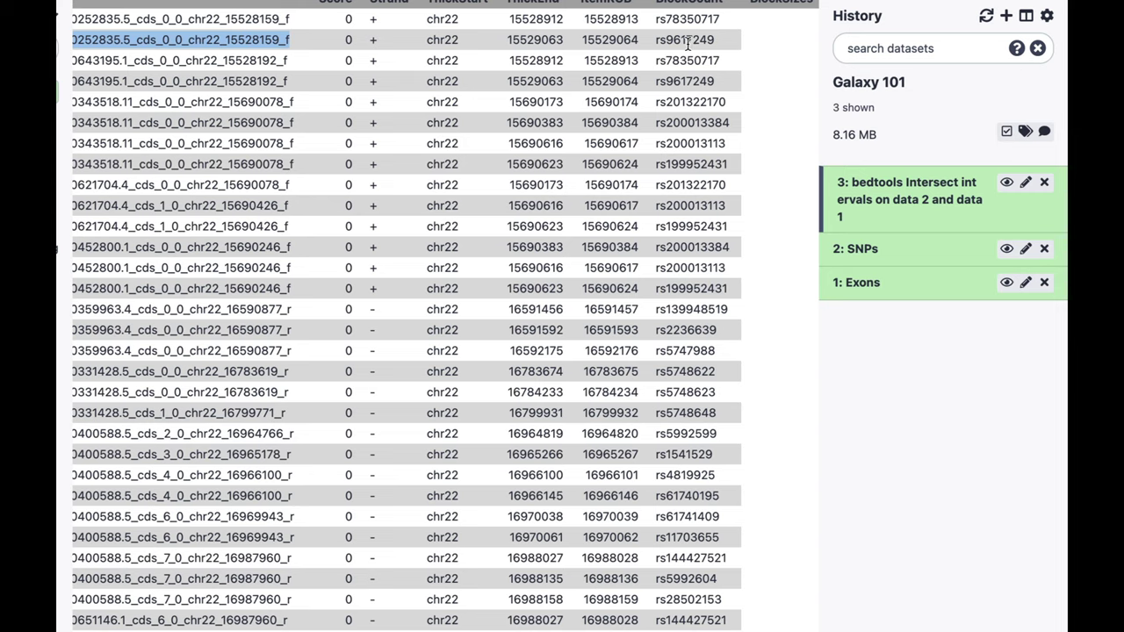
scroll(568, 137, "down", 1)
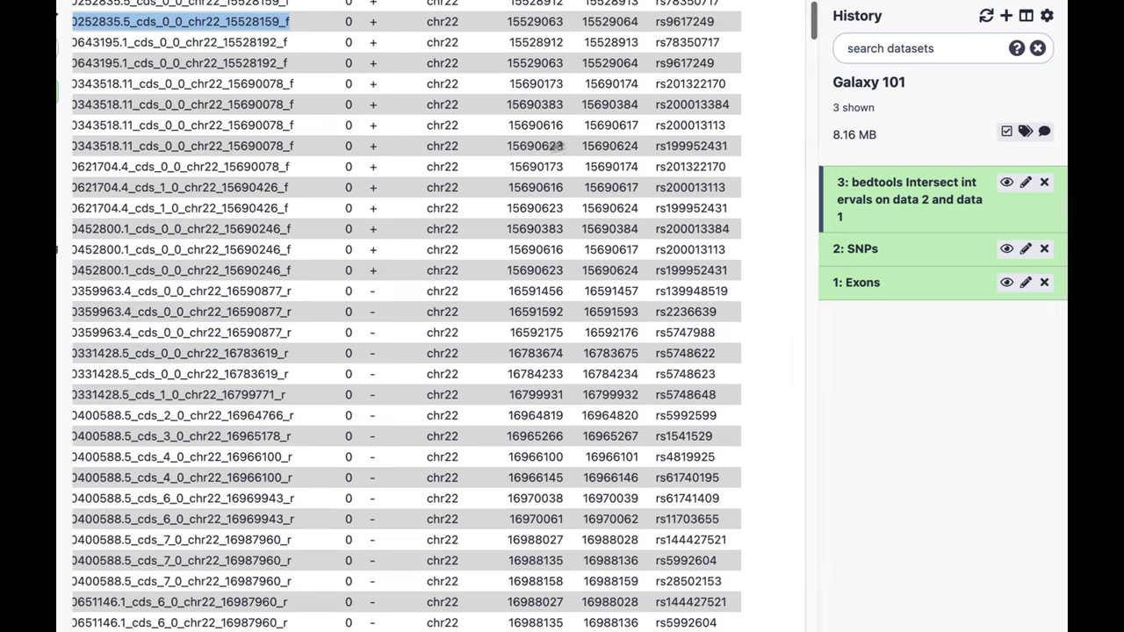
scroll(412, 187, "down", 3)
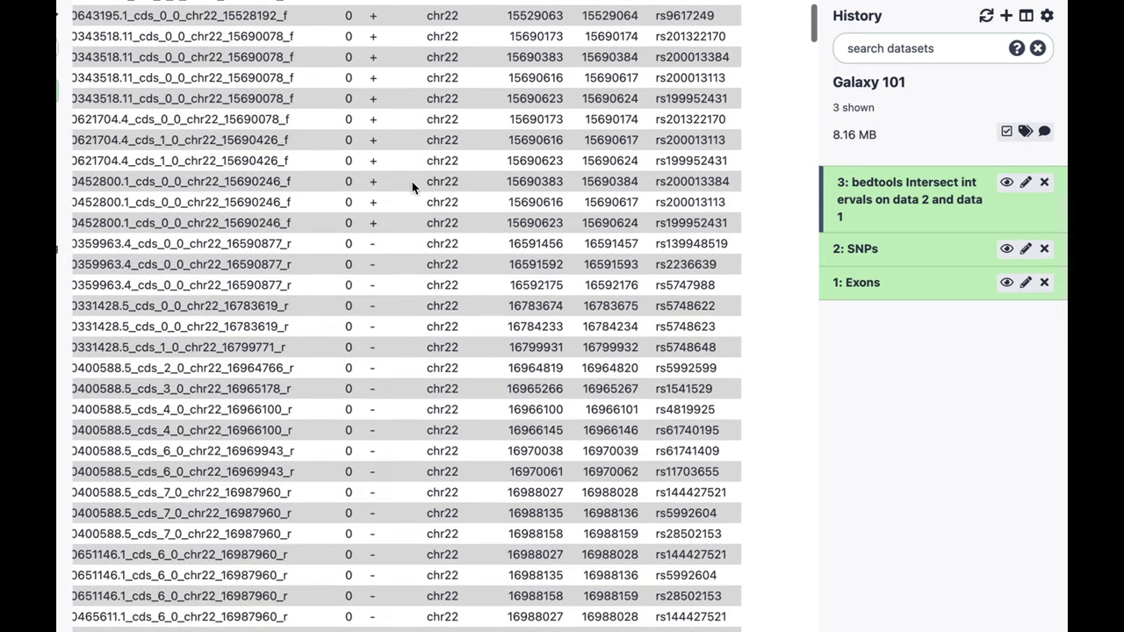
scroll(296, 197, "left", 5)
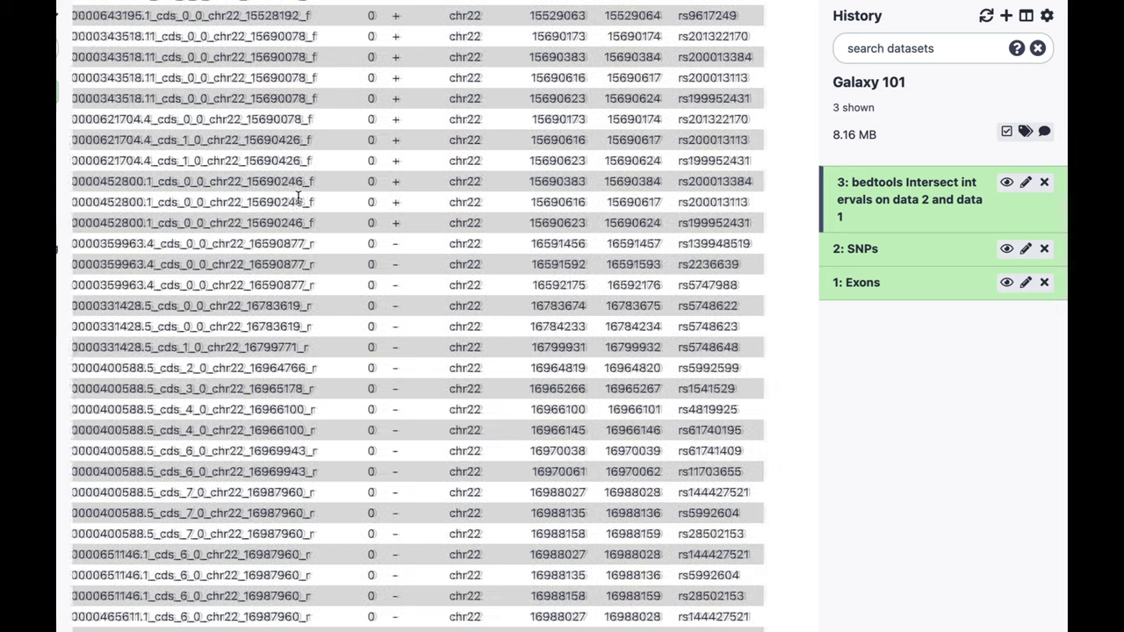
scroll(299, 196, "left", 2)
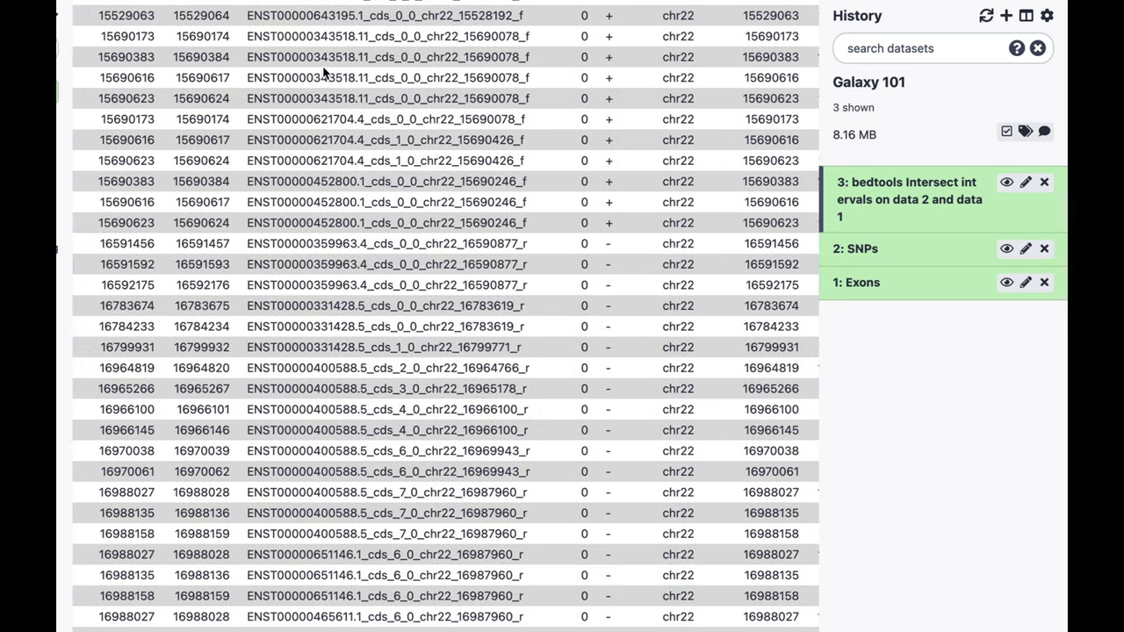
scroll(421, 268, "right", 3)
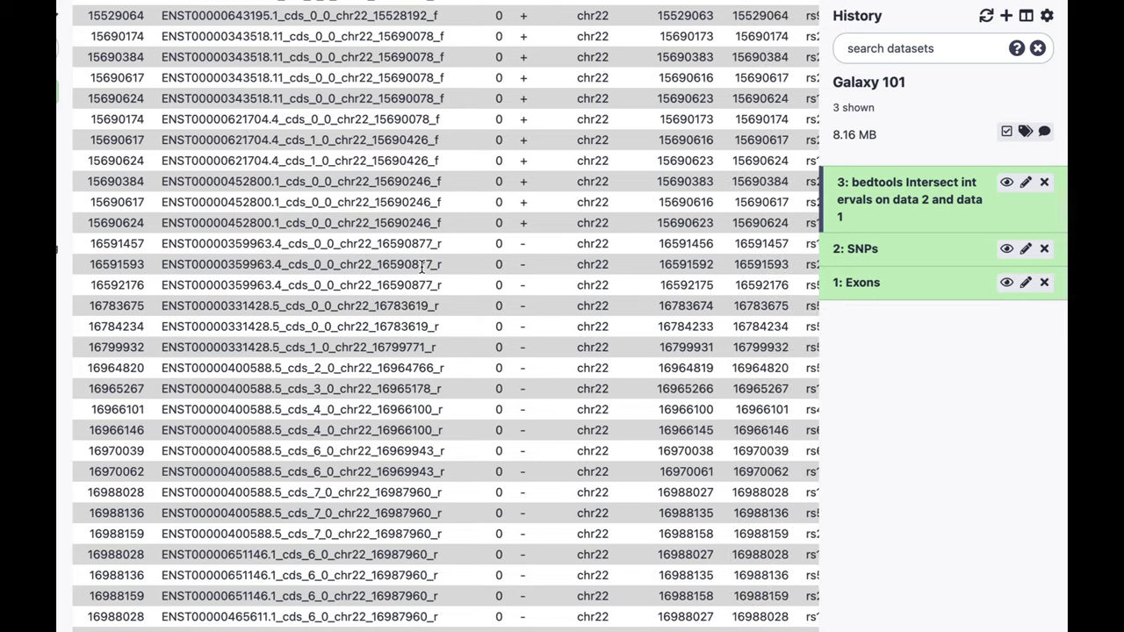
scroll(422, 265, "right", 3)
scroll(391, 302, "up", 1)
scroll(390, 302, "down", 1)
scroll(209, 54, "left", 5)
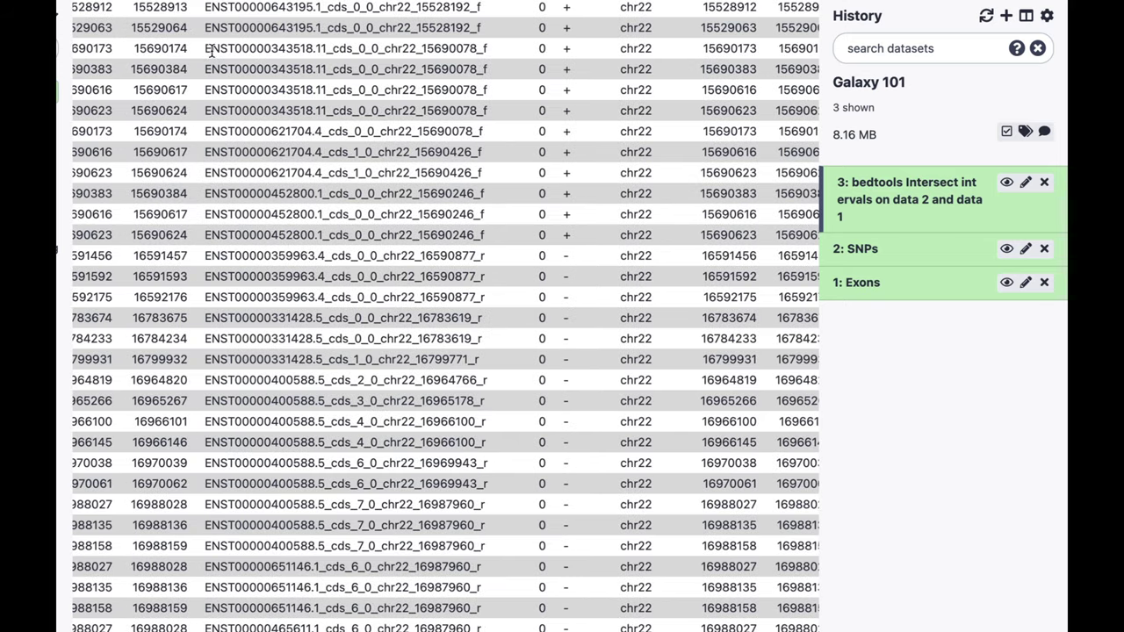
Highlight the four rows for exon ENST00000343518.11_cds_0_0_chr22_15690078_f and their overlapping SNP IDs.
left_click_drag(204, 48, 506, 73)
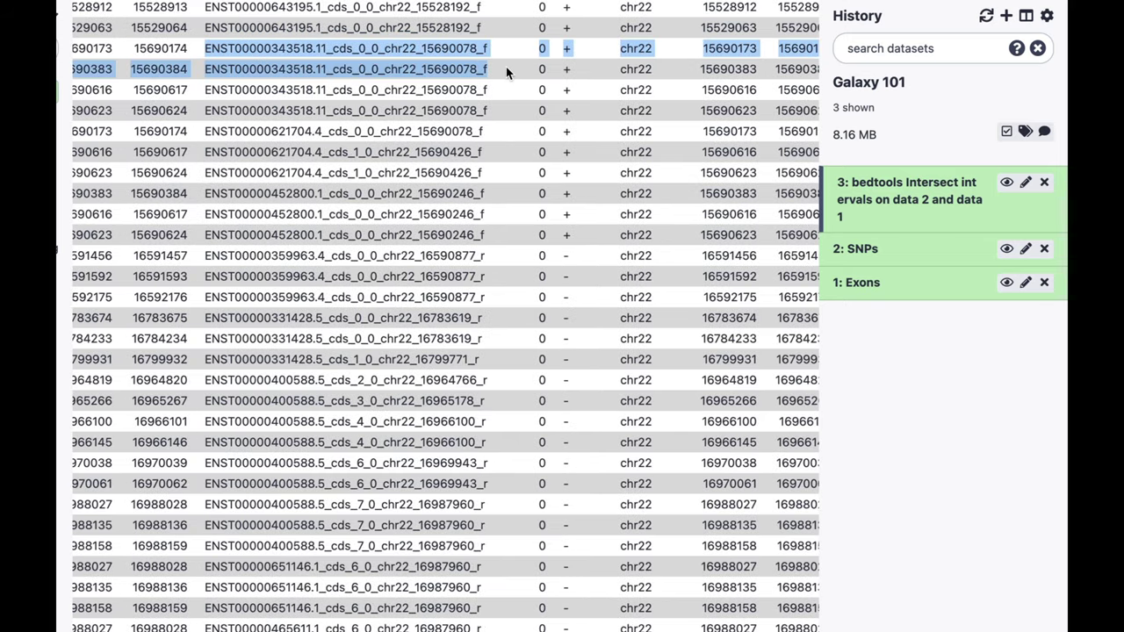
left_click(325, 48)
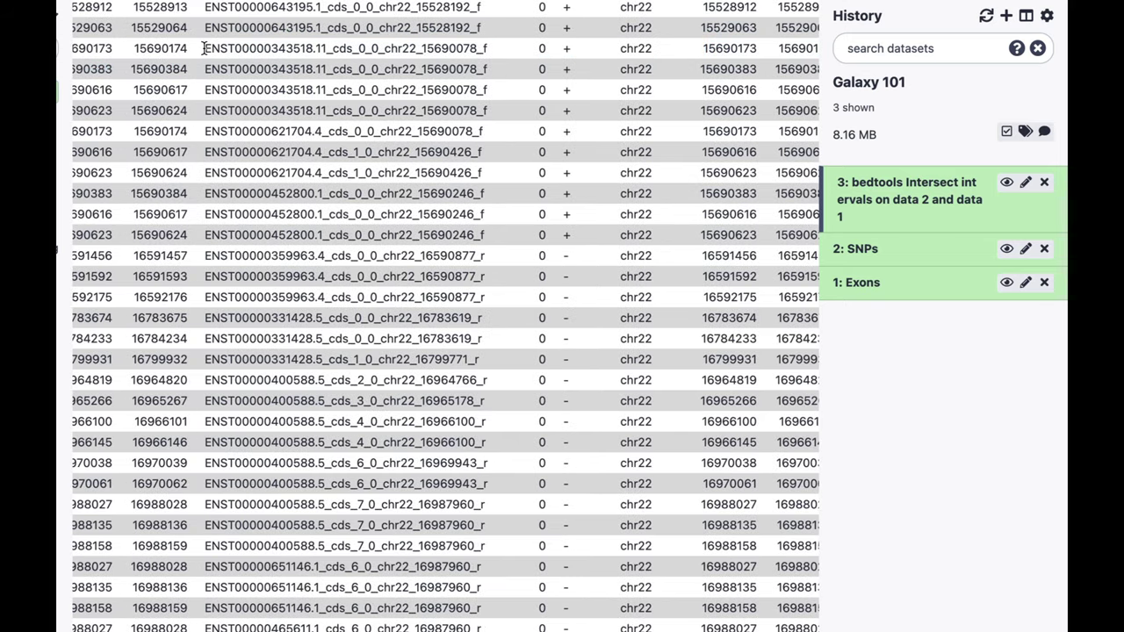
left_click_drag(206, 48, 503, 132)
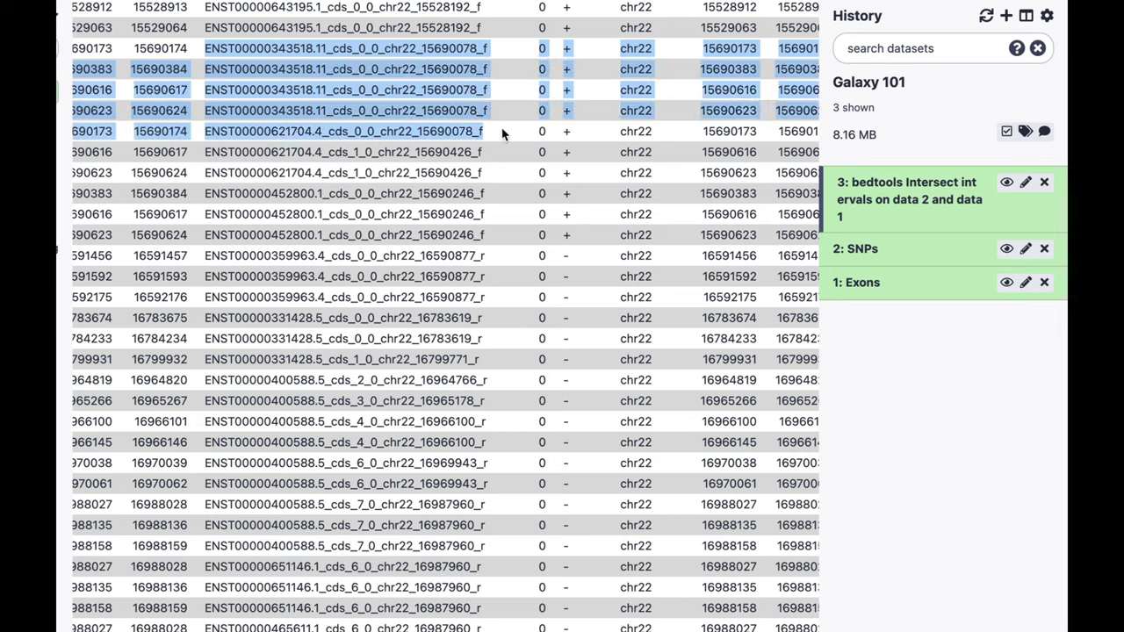
left_click(307, 97)
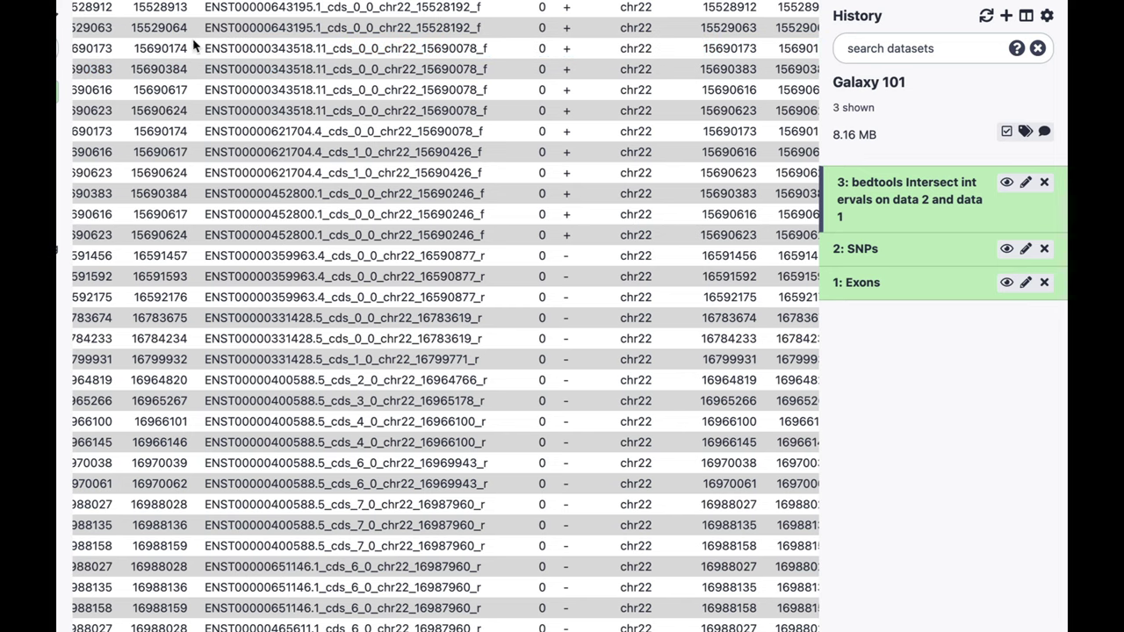
left_click_drag(206, 44, 480, 110)
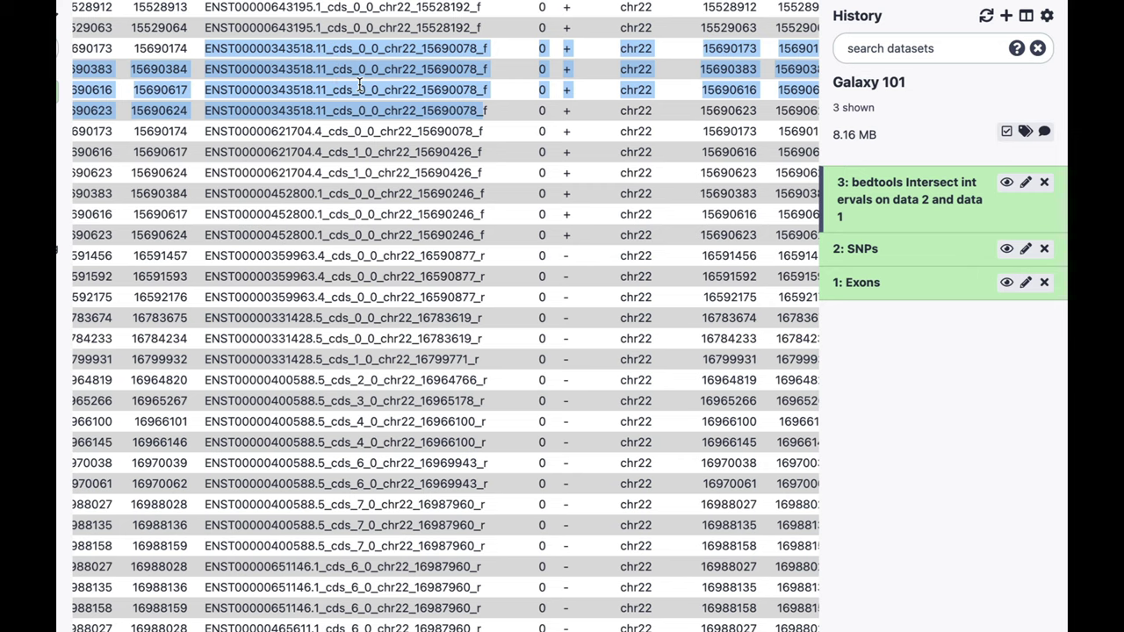
scroll(351, 81, "right", 5)
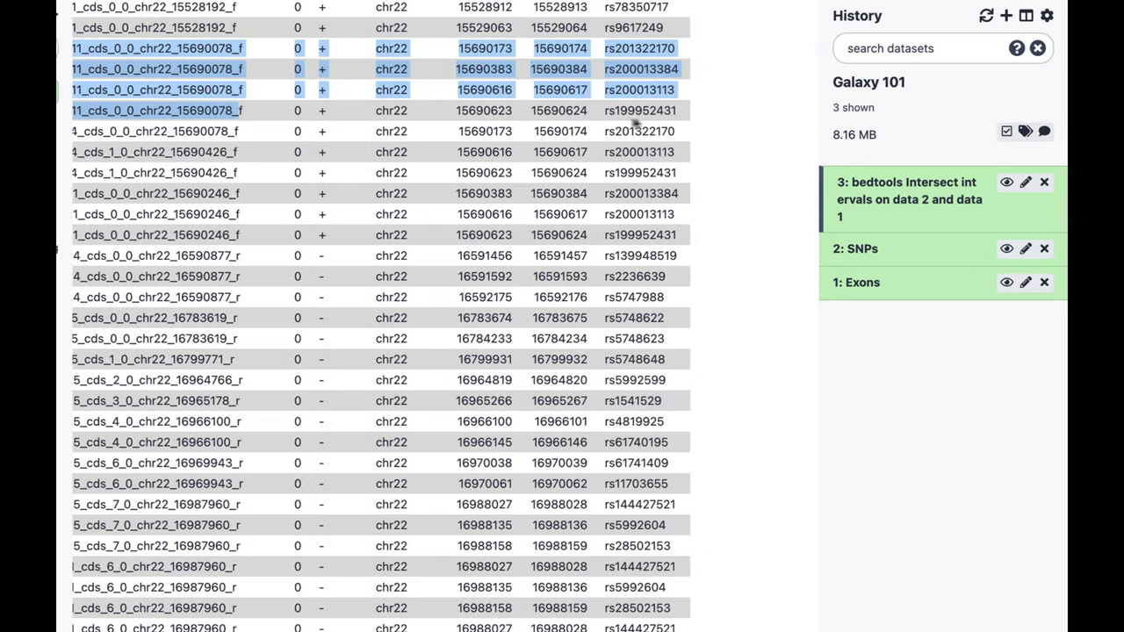
left_click(625, 61)
left_click_drag(617, 52, 683, 113)
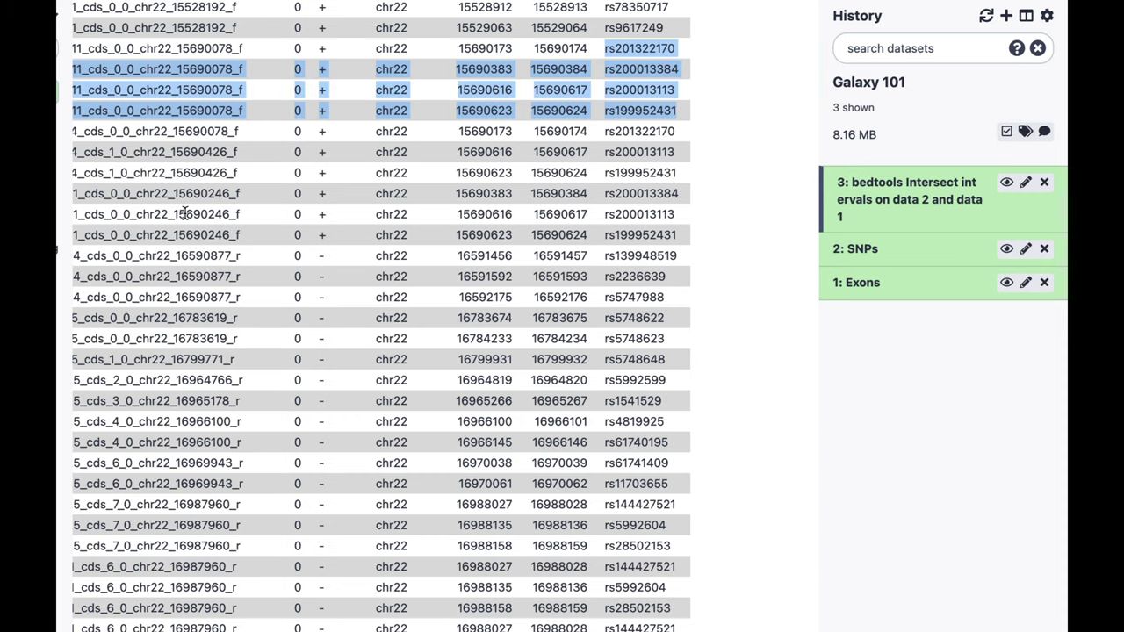
scroll(190, 214, "left", 3)
scroll(190, 214, "left", 4)
left_click(201, 99)
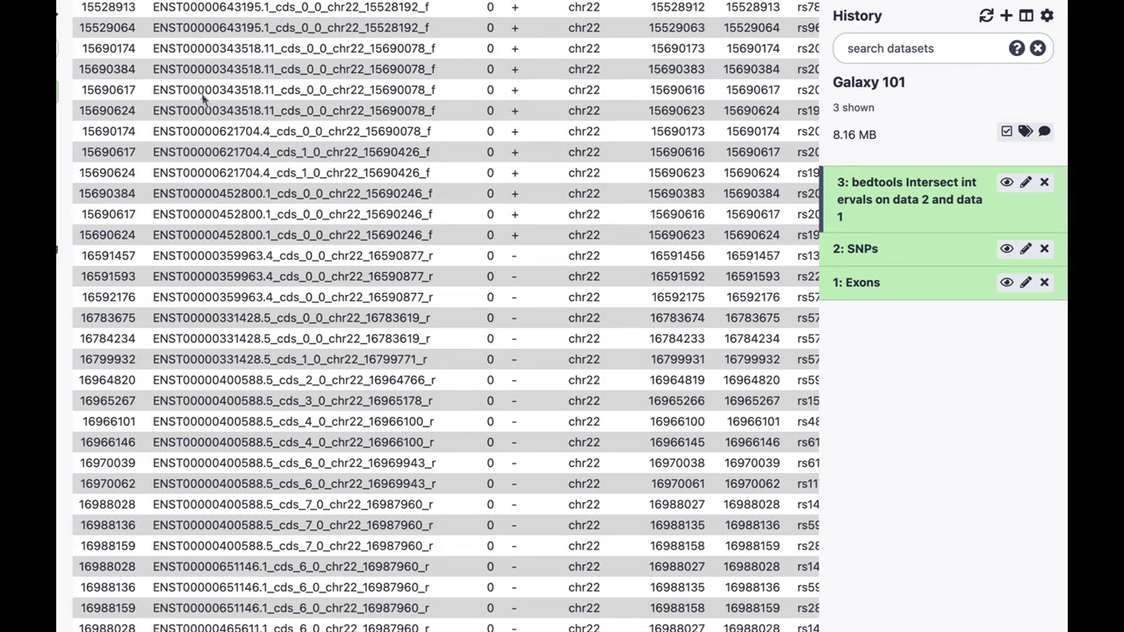
scroll(419, 191, "right", 4)
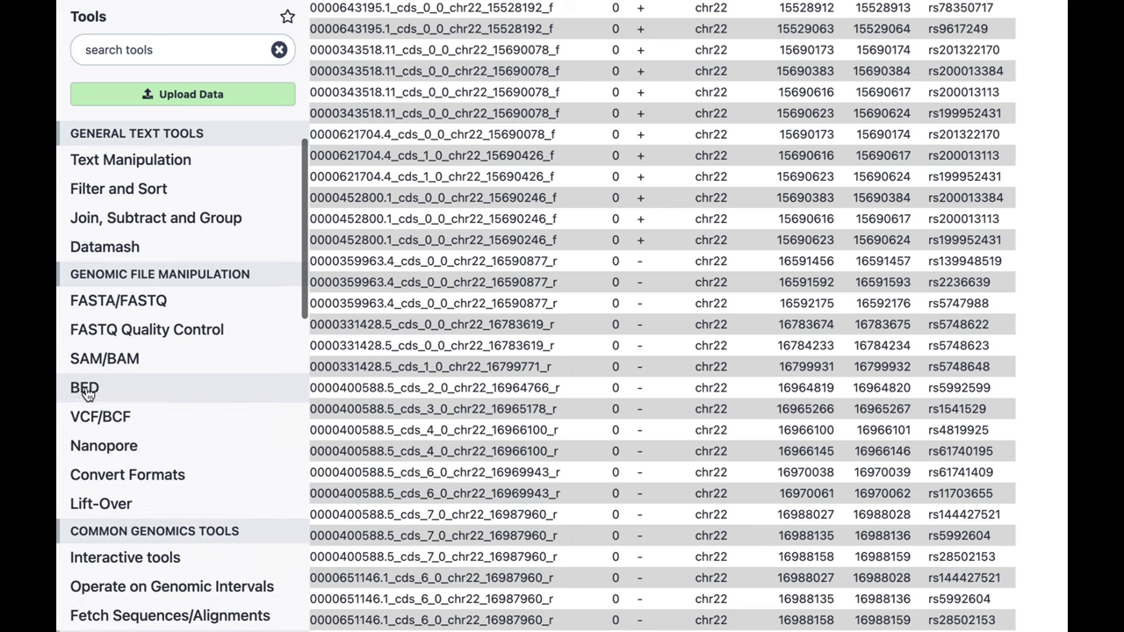
Start the Datamash operations tool with Group by fields set to 4.
left_click(119, 249)
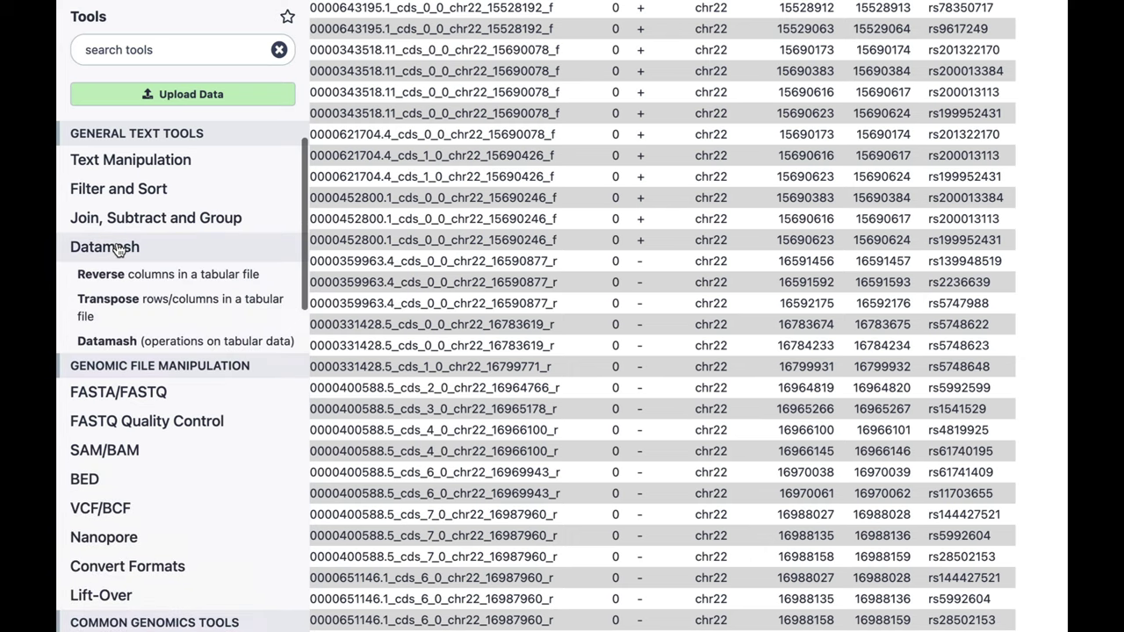
left_click(112, 347)
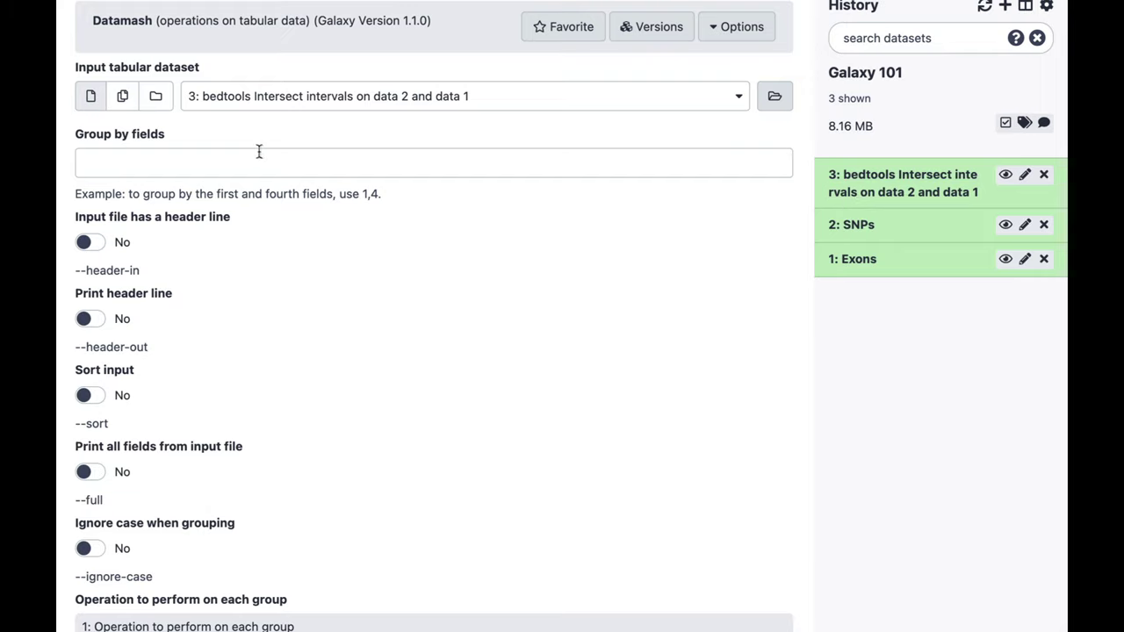
left_click(206, 159)
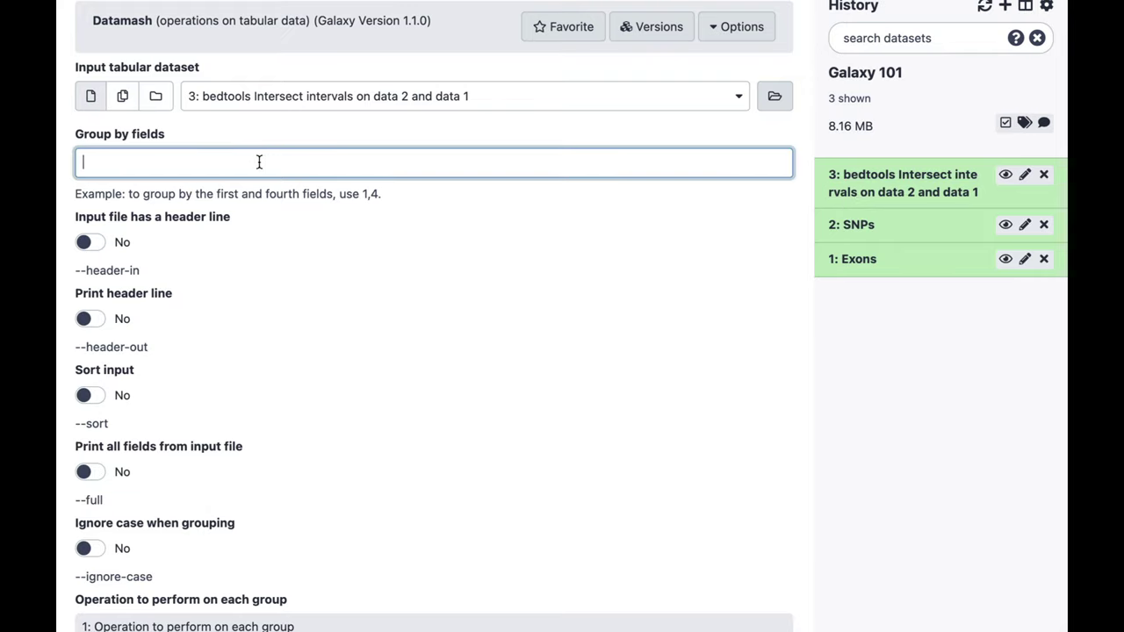
type("4")
left_click(877, 181)
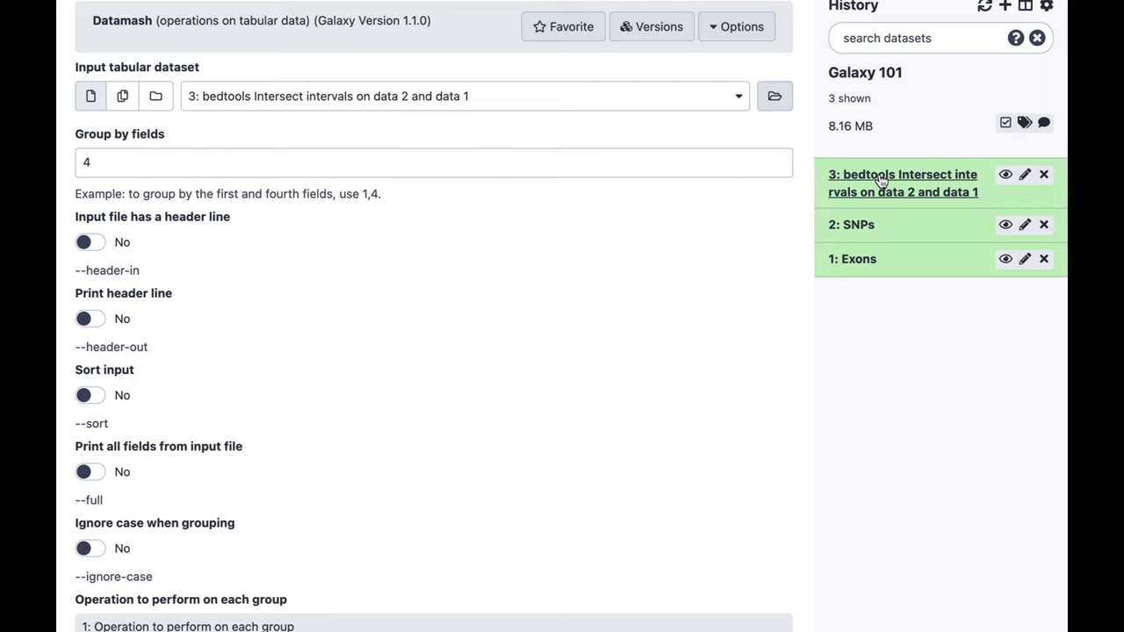
scroll(911, 347, "right", 5)
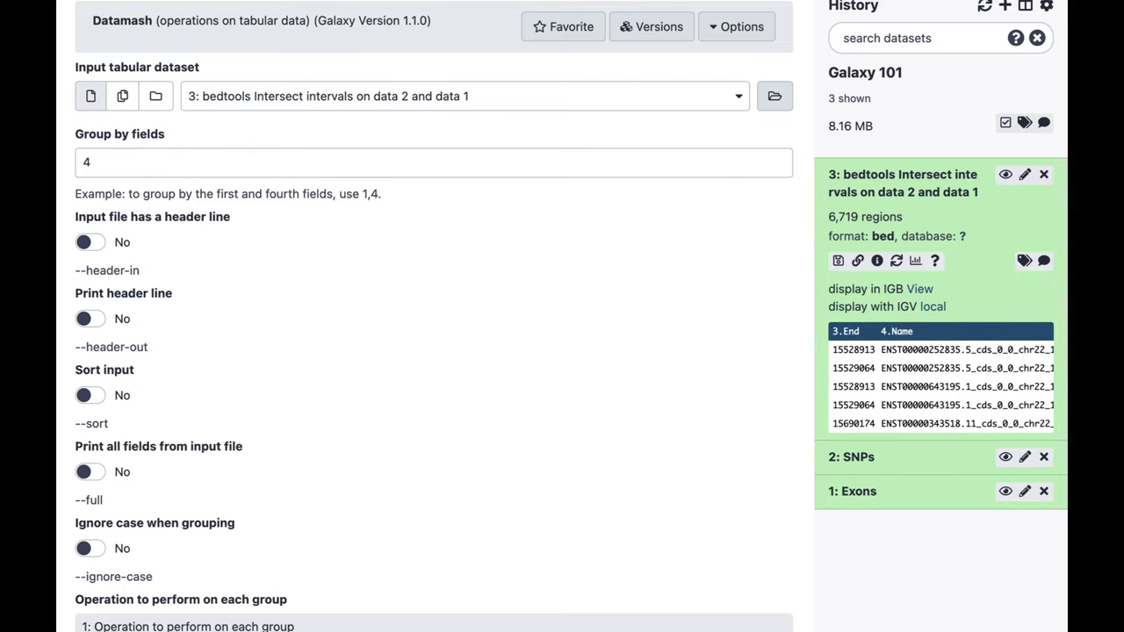
scroll(362, 300, "down", 2)
scroll(362, 300, "down", 3)
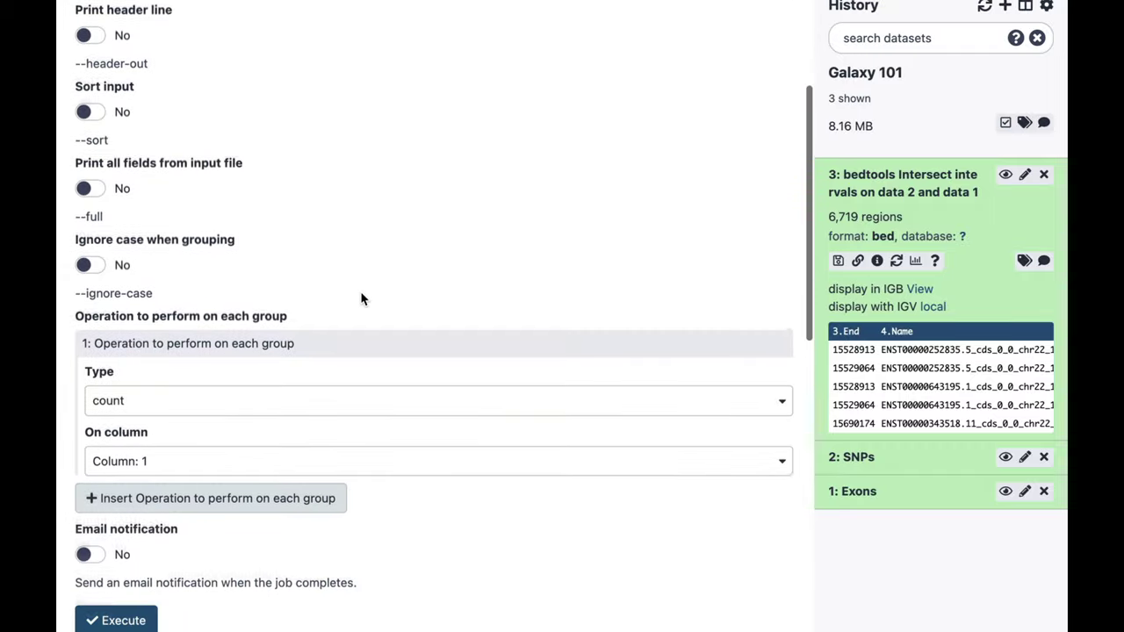
Count unique values on column 10, the SNP IDs, and execute Datamash.
left_click(173, 407)
scroll(225, 500, "down", 10)
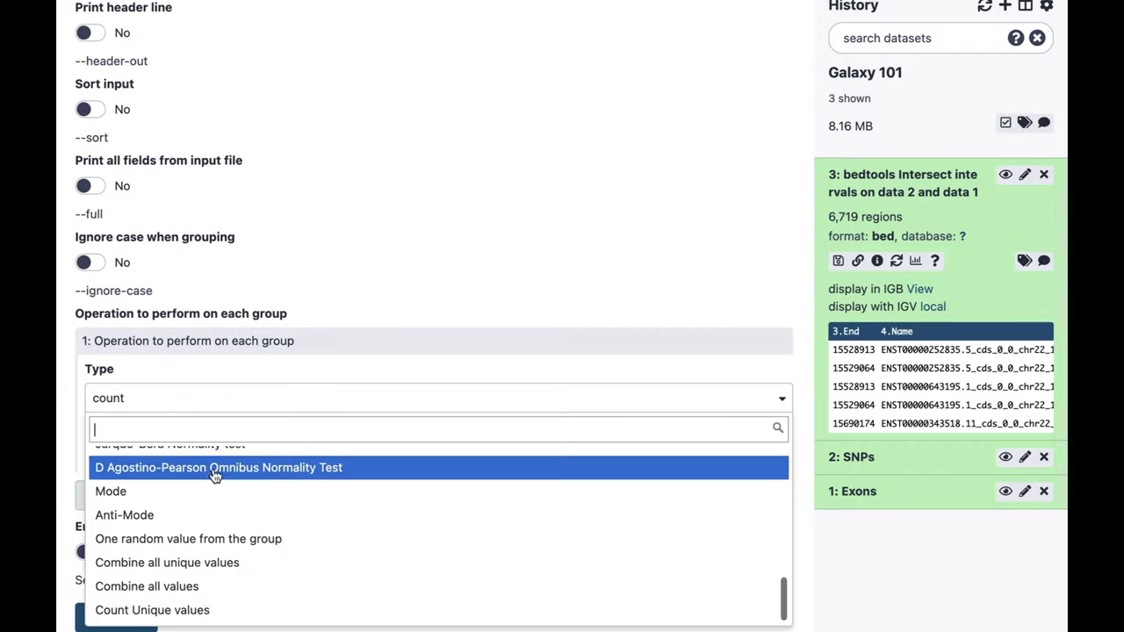
left_click(201, 613)
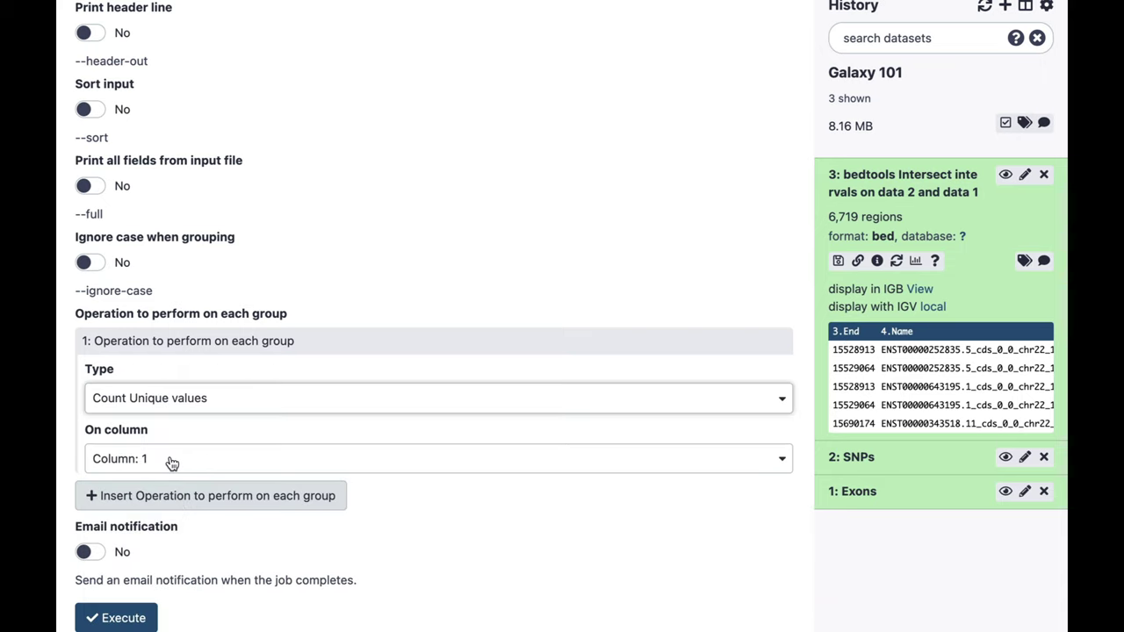
scroll(960, 405, "right", 5)
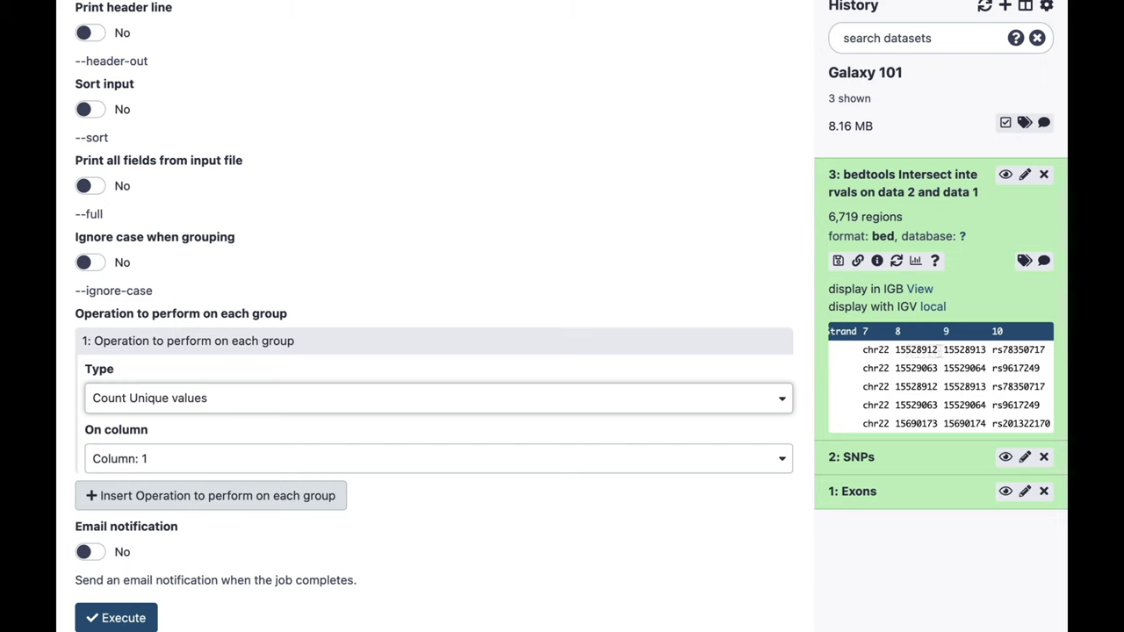
scroll(351, 395, "down", 2)
left_click(136, 387)
scroll(221, 491, "down", 2)
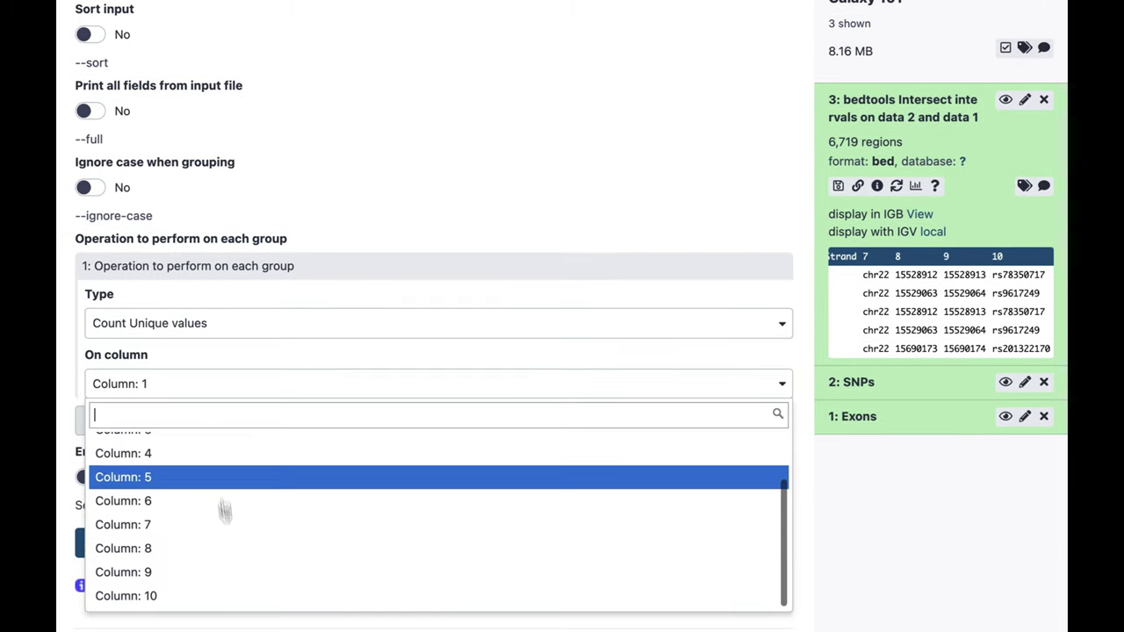
left_click(228, 604)
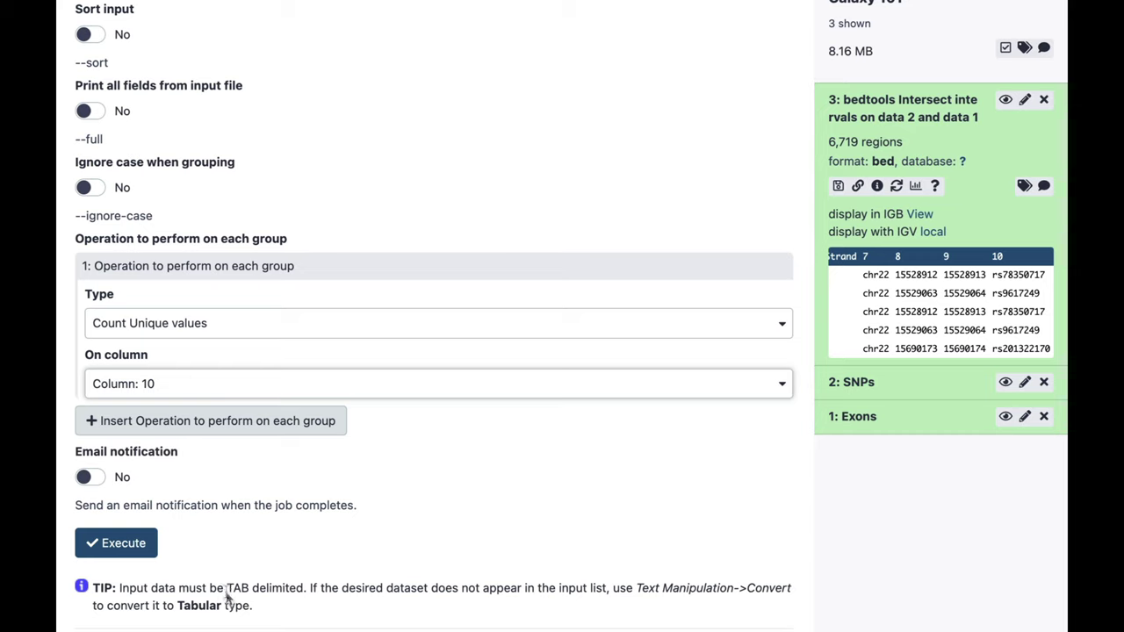
left_click(124, 546)
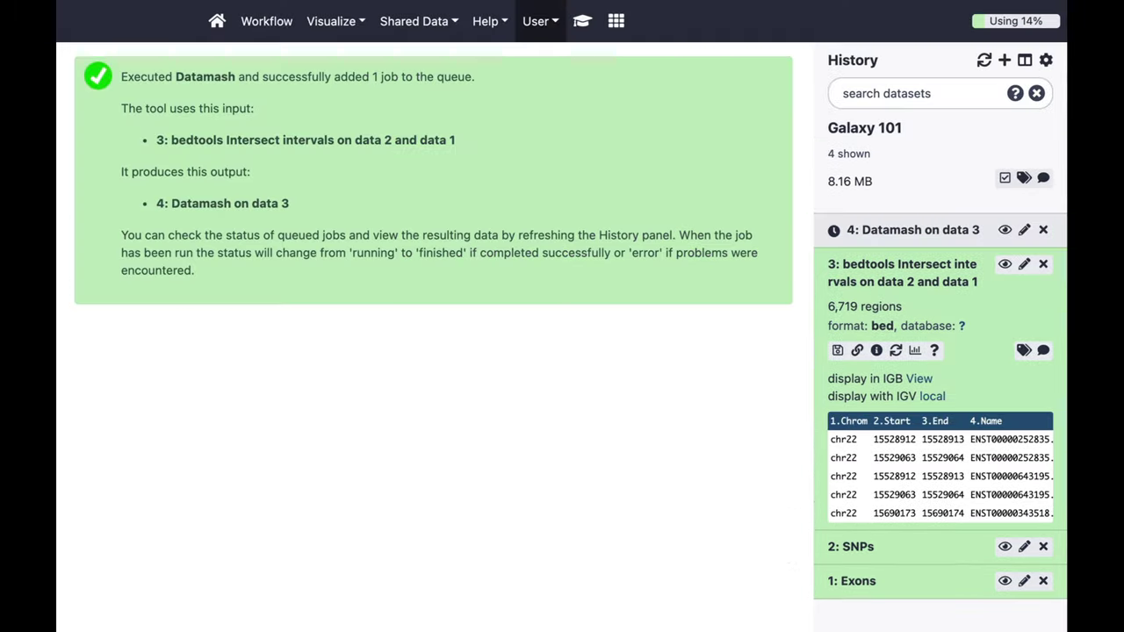
View dataset 4, the Datamash output of 4,242 exon names with unique SNP counts.
left_click(877, 229)
left_click(1002, 231)
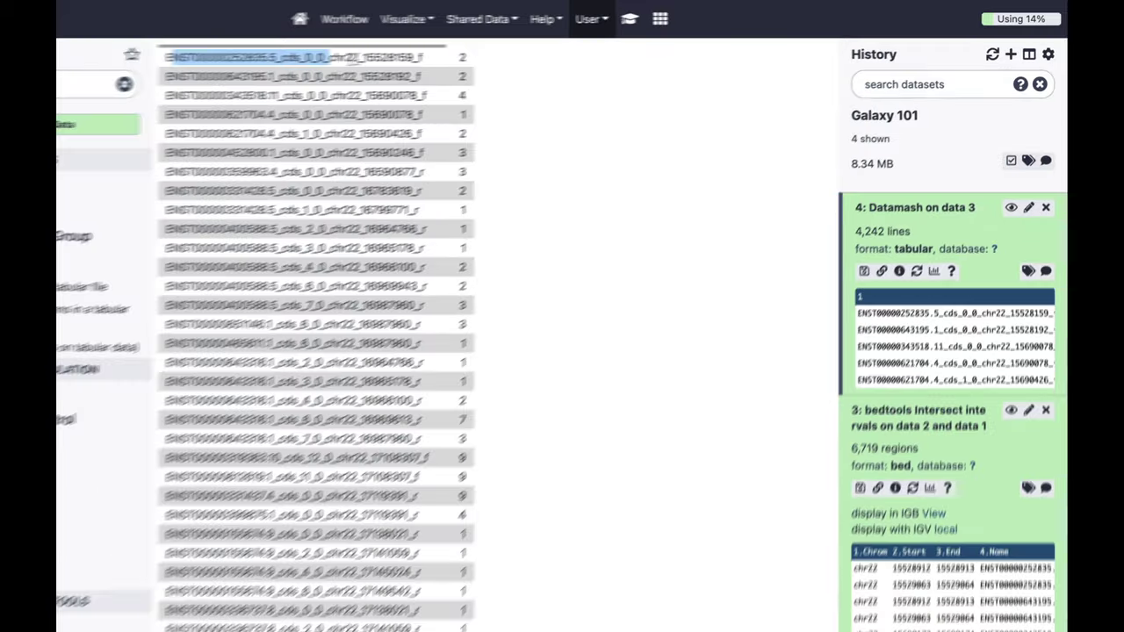
left_click_drag(74, 64, 343, 63)
left_click(532, 50)
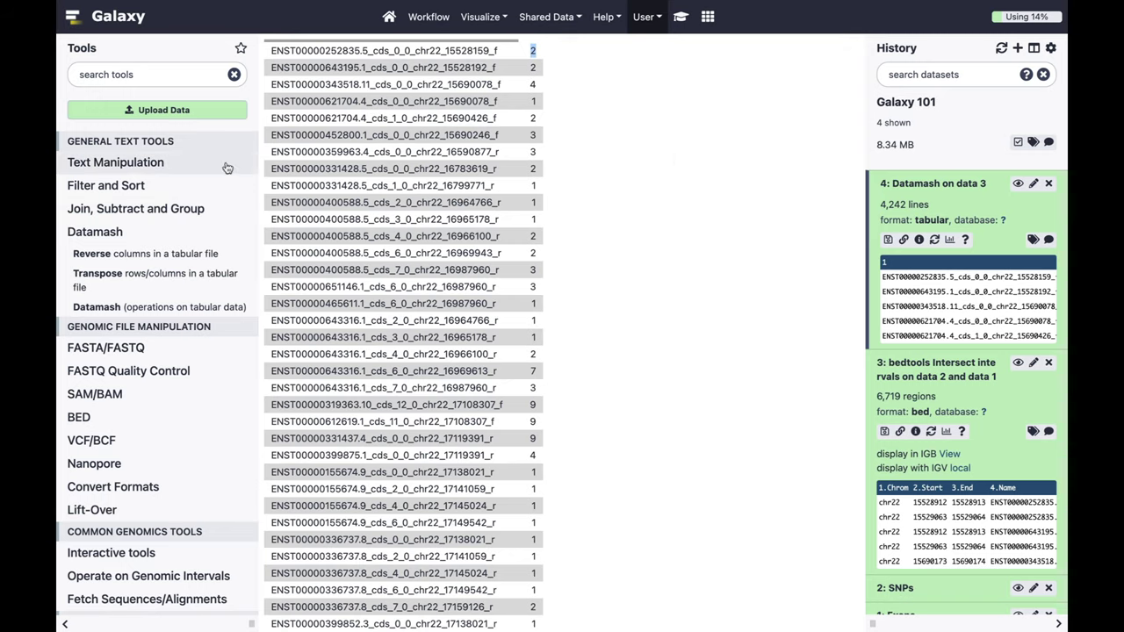
Sort dataset 4 numerically by column 2 in descending order, creating dataset 5.
left_click(134, 188)
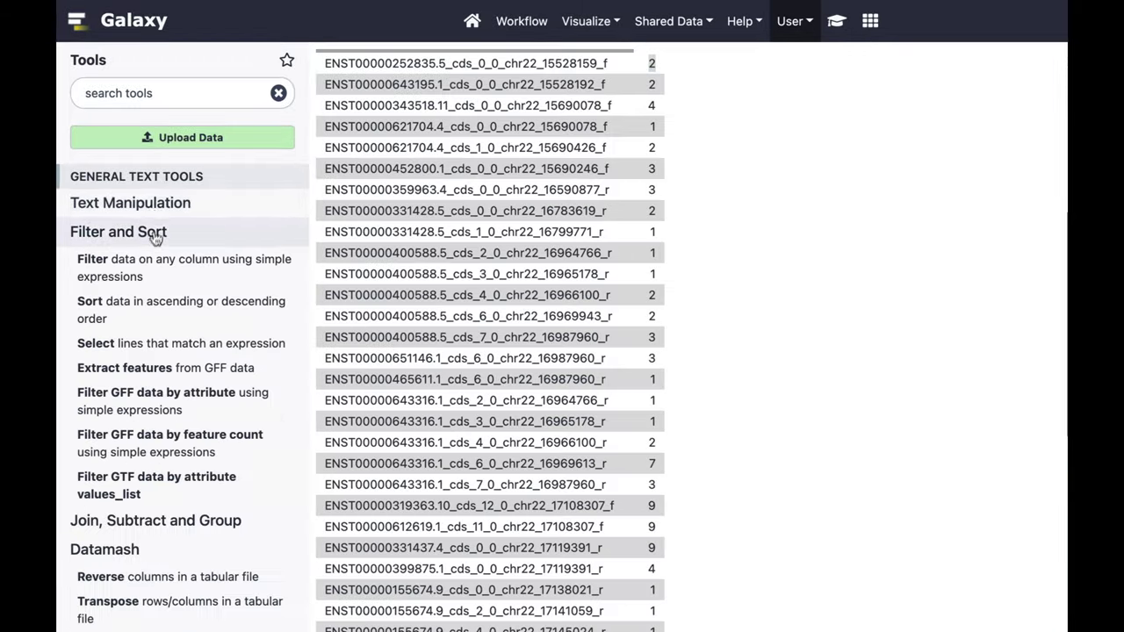
left_click(85, 303)
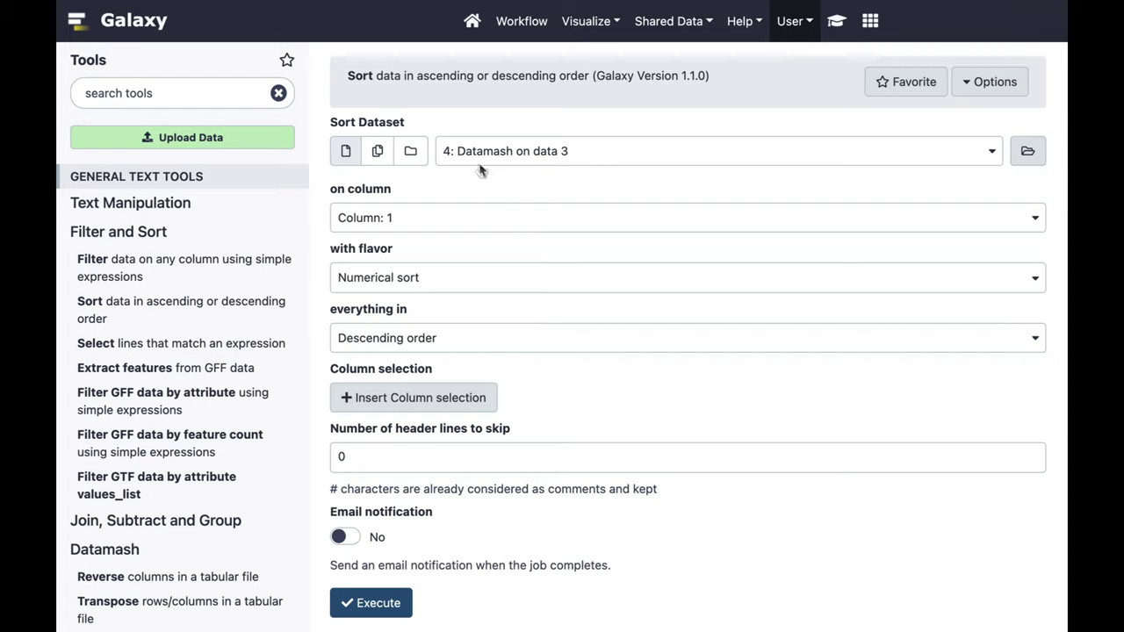
left_click(457, 222)
left_click(449, 321)
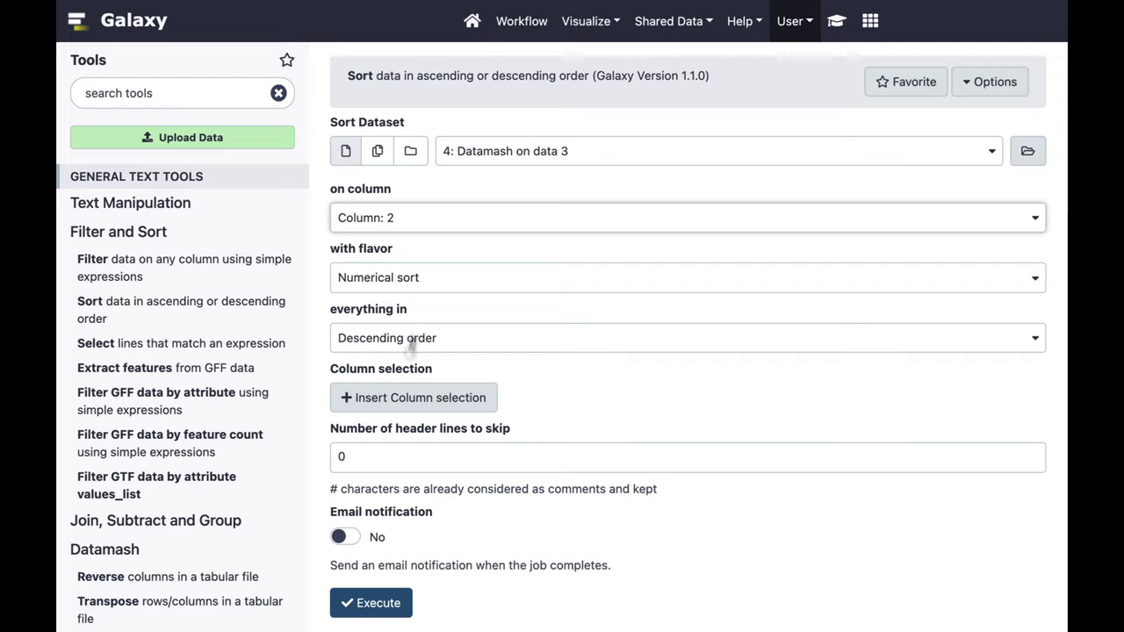
left_click(368, 603)
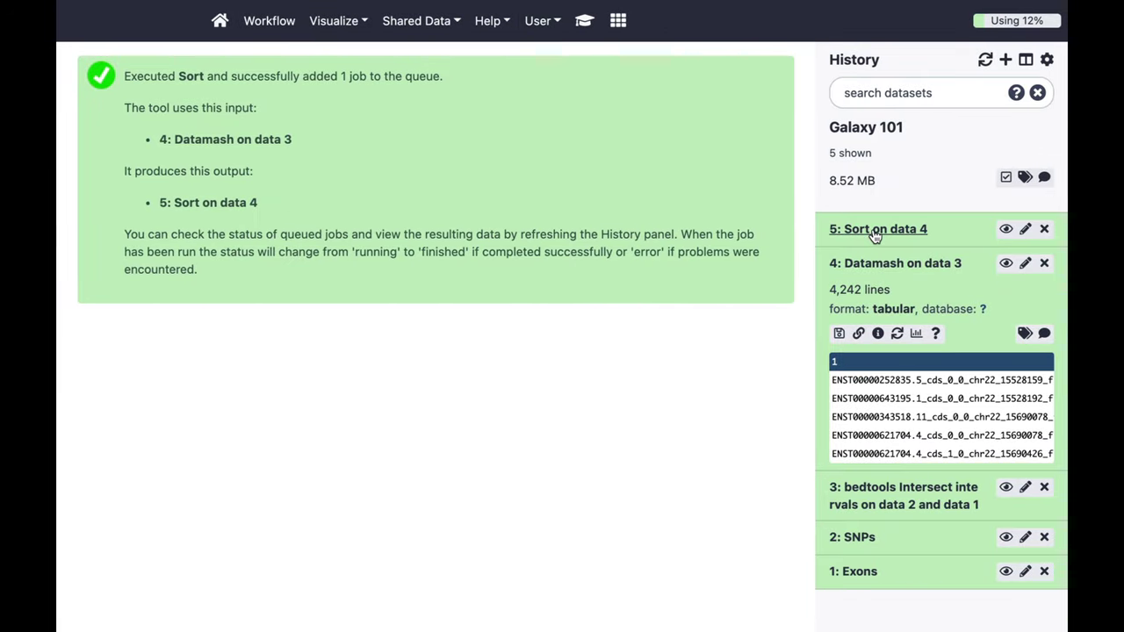
Display dataset '5: Sort on data 4', showing exons ranked by SNP count from 27, 26, 20.
left_click(876, 230)
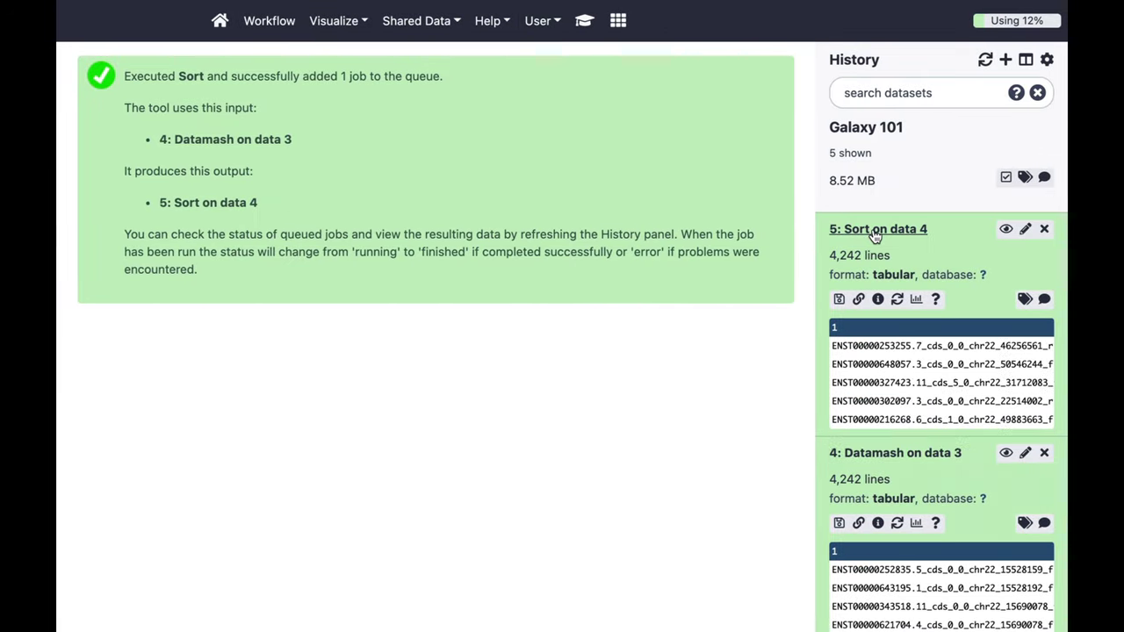
left_click(1006, 230)
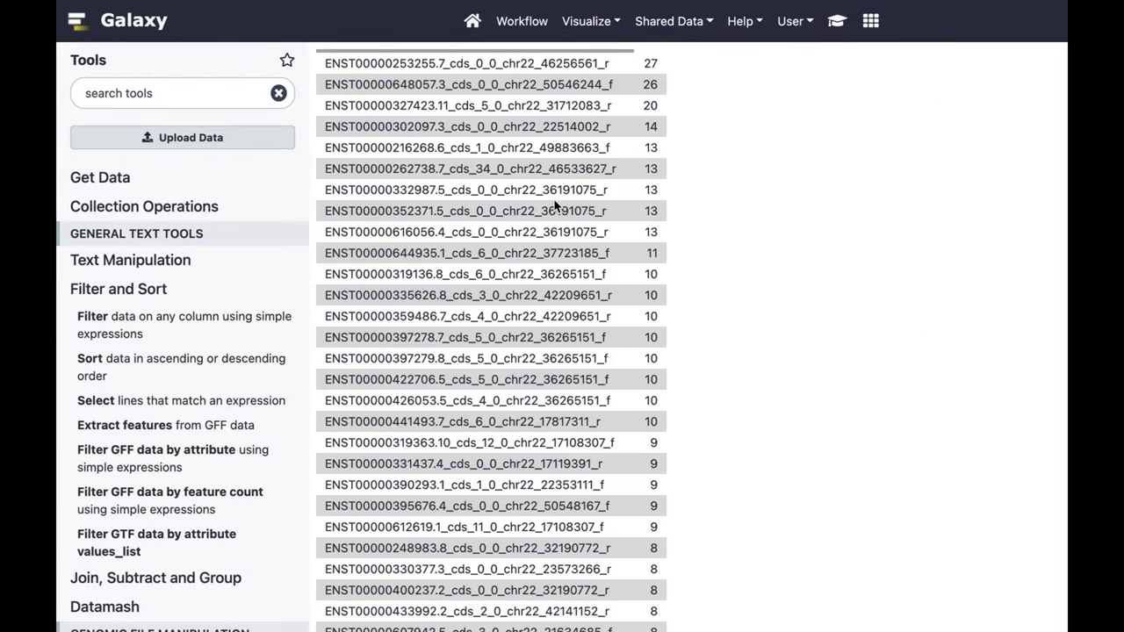
left_click(127, 294)
left_click(96, 261)
Run Select first lines on '5: Sort on data 4', keeping the top 5 lines instead of 10.
scroll(150, 470, "down", 10)
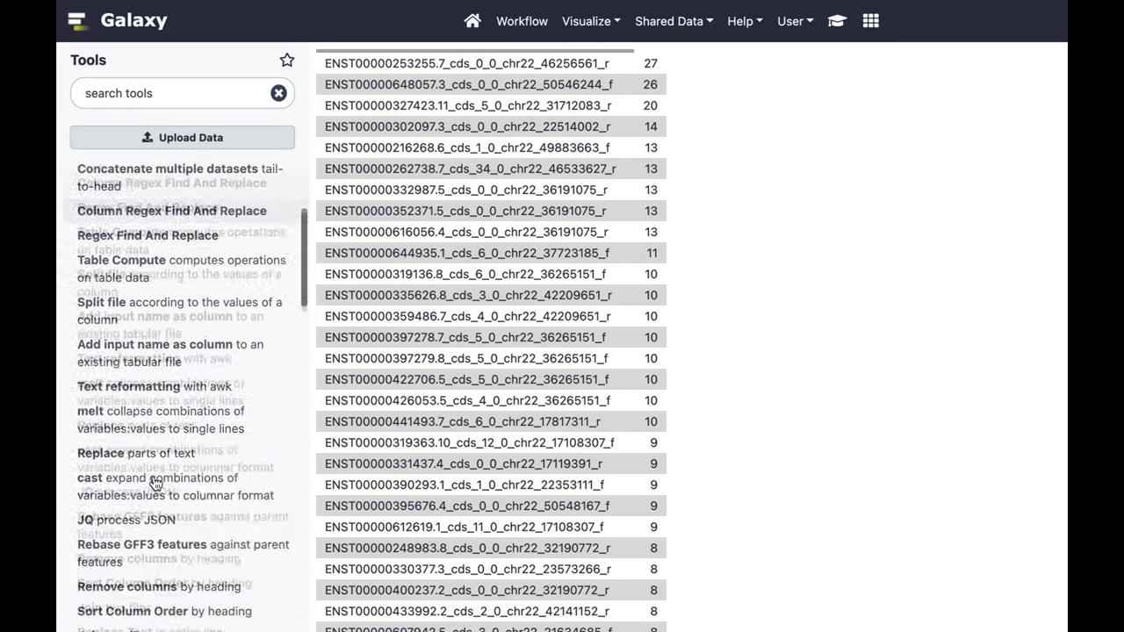
scroll(154, 482, "down", 10)
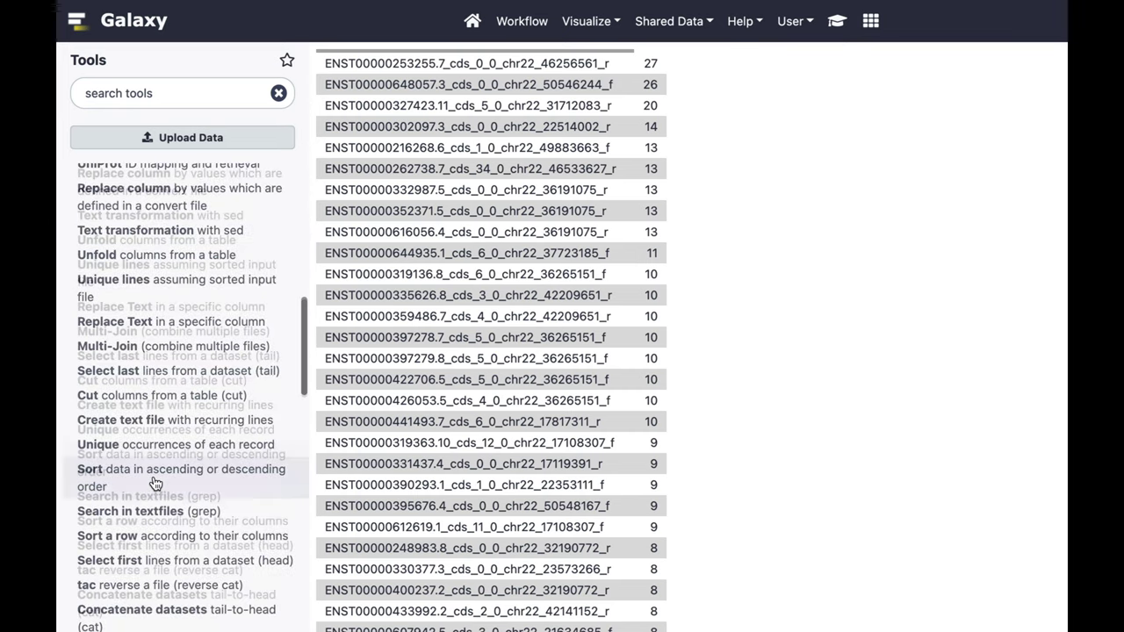
scroll(153, 483, "down", 1)
left_click(96, 604)
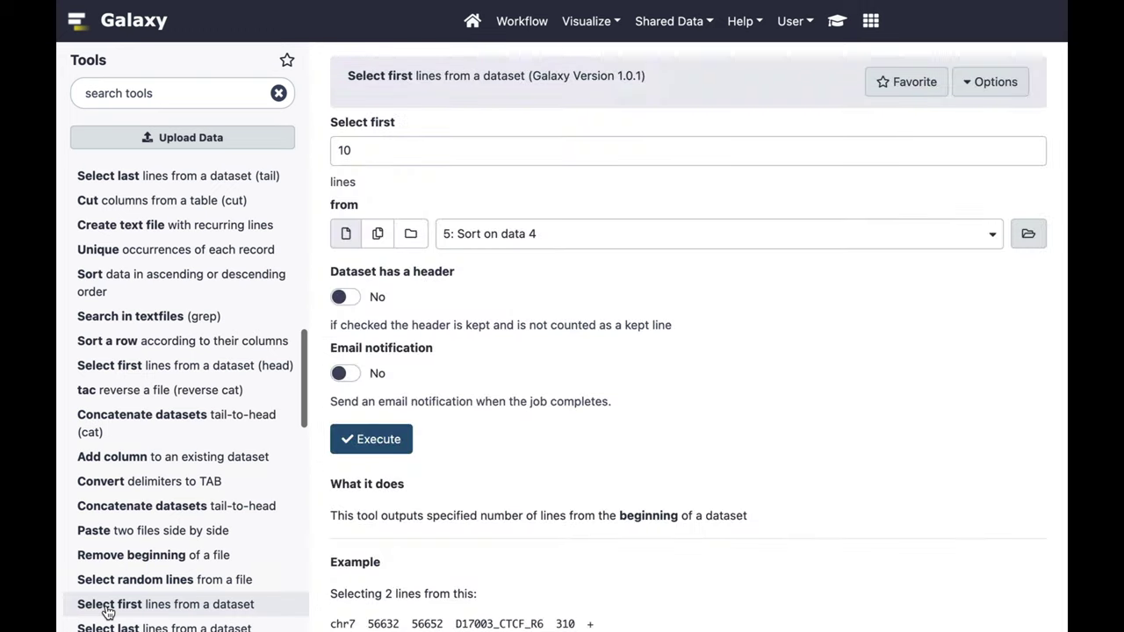
left_click(391, 146)
double_click(391, 146)
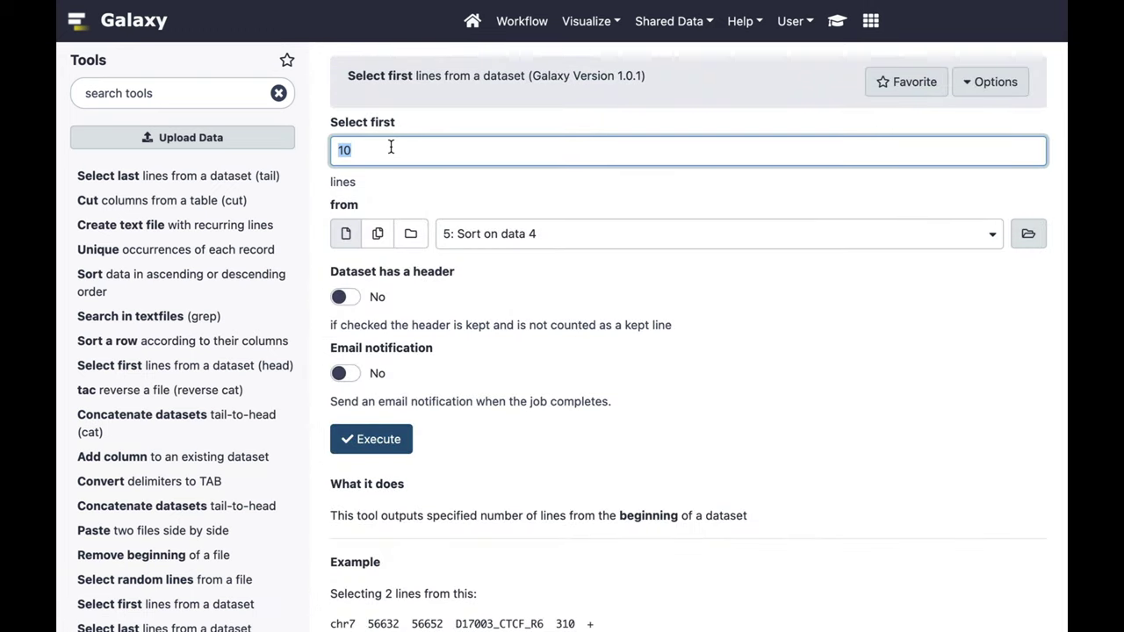
type("5")
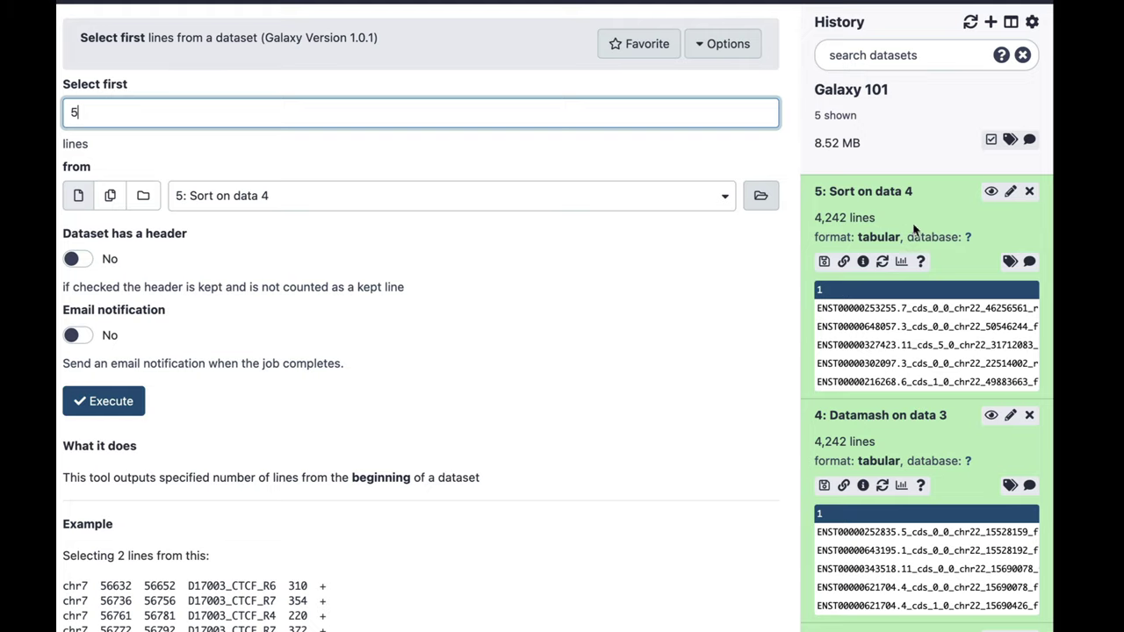
left_click(111, 406)
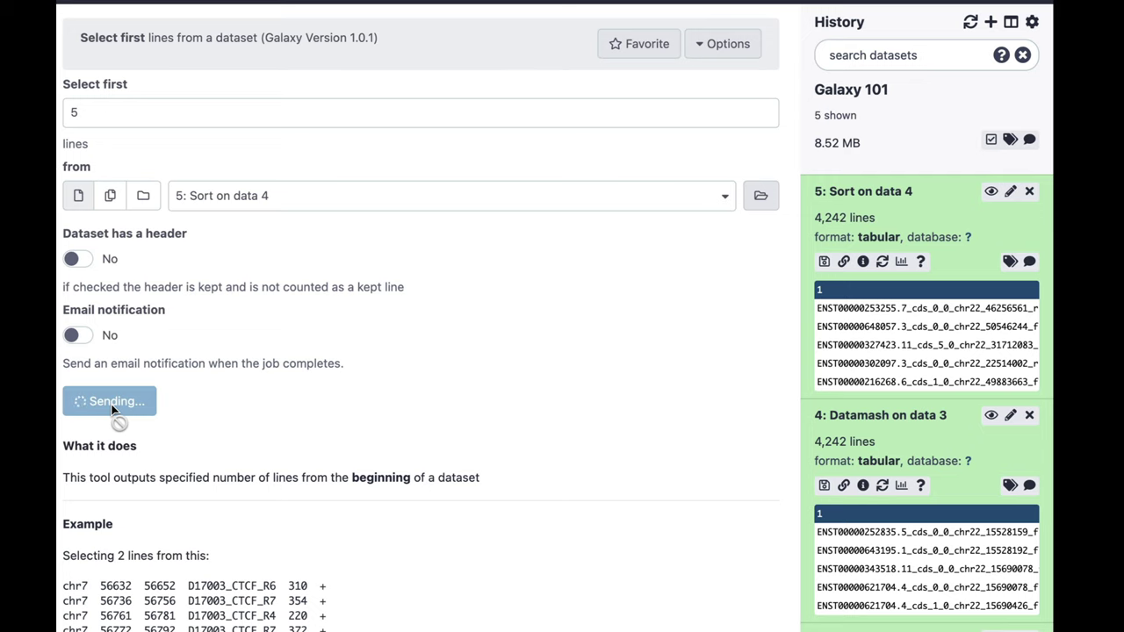